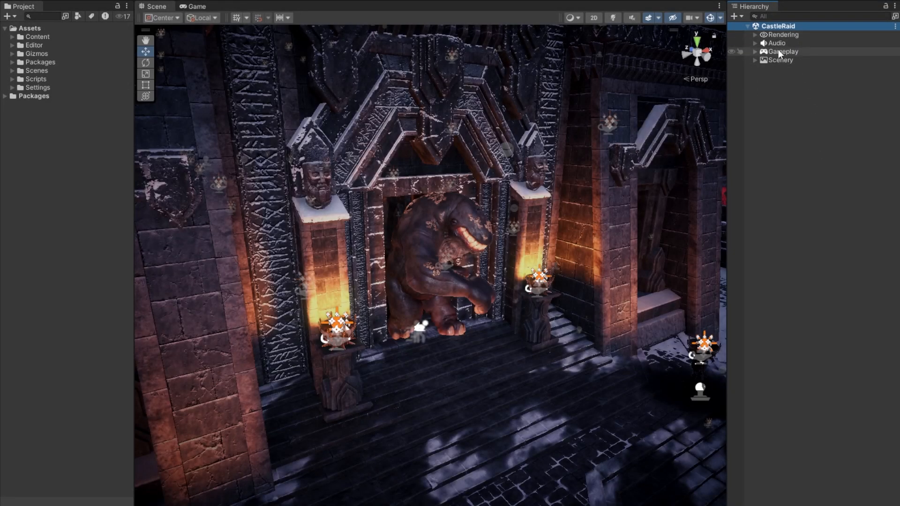
Examine the Rendering, Reflection and Gameplay groups in the CastleRaid scene's hierarchy.
{"action": "left_click", "coordinate": [755, 52]}
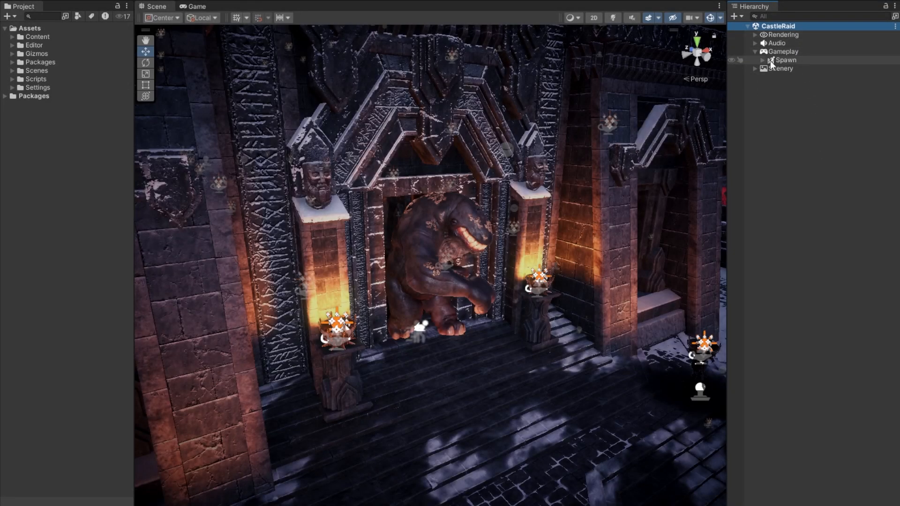
{"action": "left_click", "coordinate": [754, 35]}
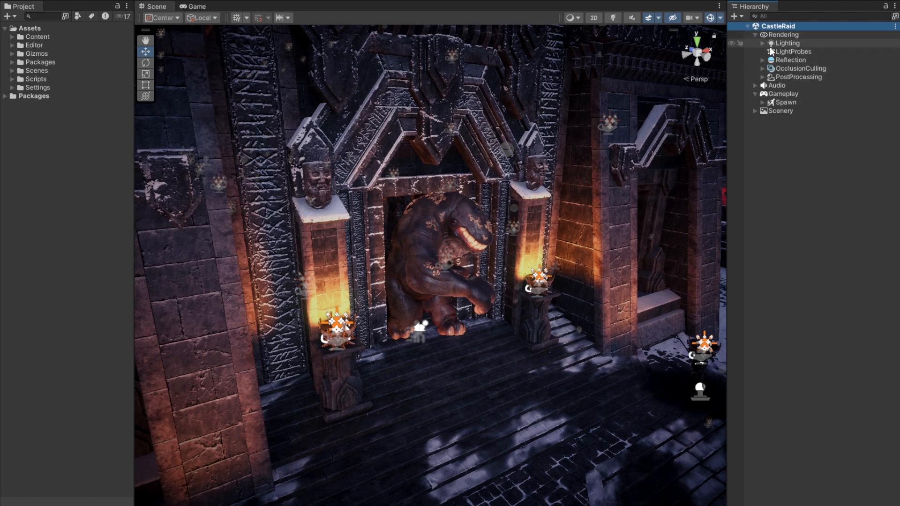
{"action": "left_click", "coordinate": [762, 59]}
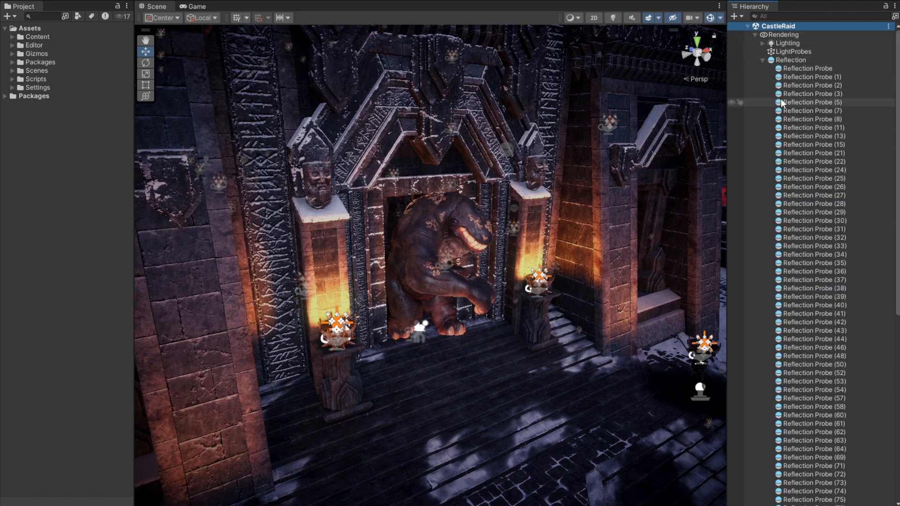
{"action": "left_click", "coordinate": [762, 60]}
{"action": "left_click", "coordinate": [754, 35]}
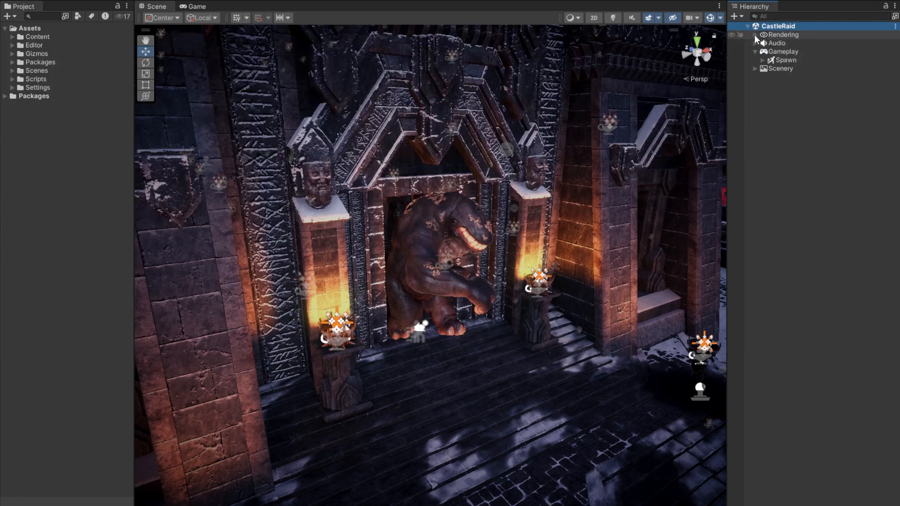
{"action": "left_click", "coordinate": [754, 51]}
{"action": "left_click", "coordinate": [755, 51]}
{"action": "left_click", "coordinate": [755, 36]}
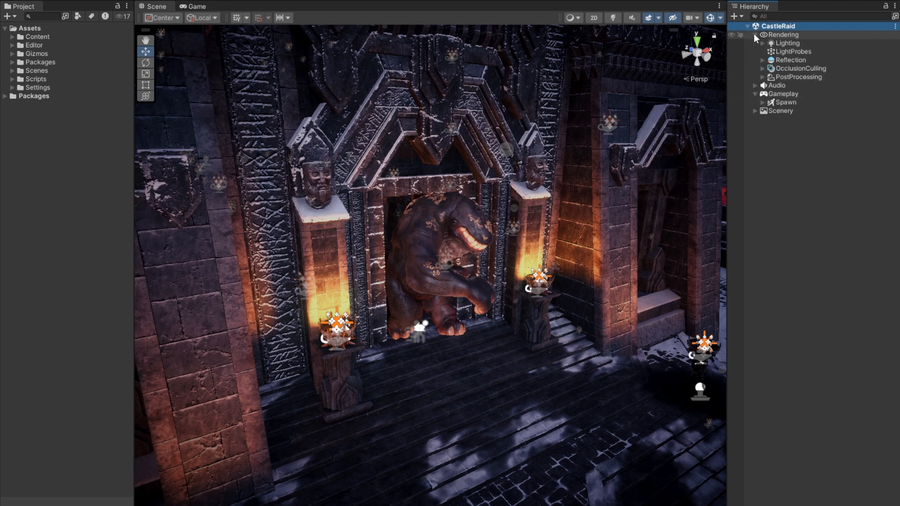
{"action": "left_click", "coordinate": [763, 60]}
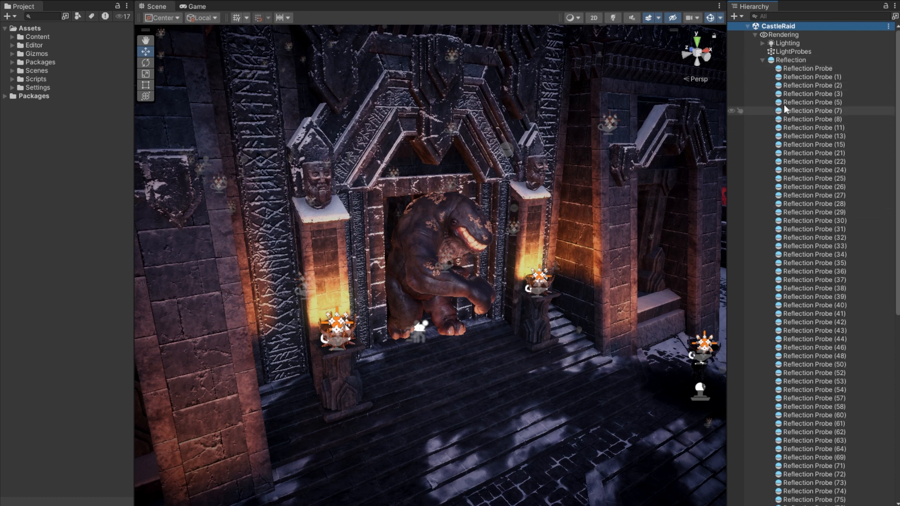
{"action": "left_click", "coordinate": [762, 60]}
{"action": "left_click", "coordinate": [755, 35]}
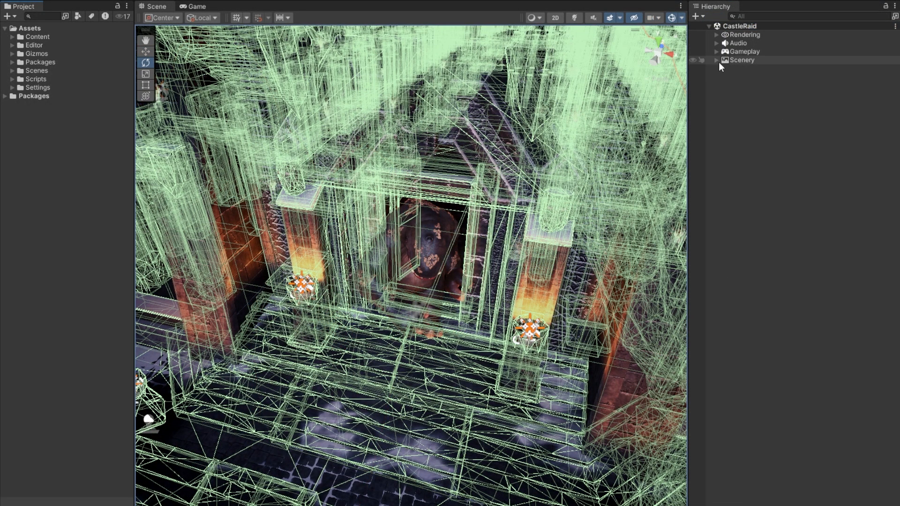
Delete everything inside the Scenery and Gameplay groups, keeping the empty parent objects.
{"action": "left_click", "coordinate": [716, 60]}
{"action": "key", "text": "Delete"}
{"action": "left_click", "coordinate": [717, 51]}
{"action": "left_click", "coordinate": [744, 58]}
{"action": "key", "text": "Delete"}
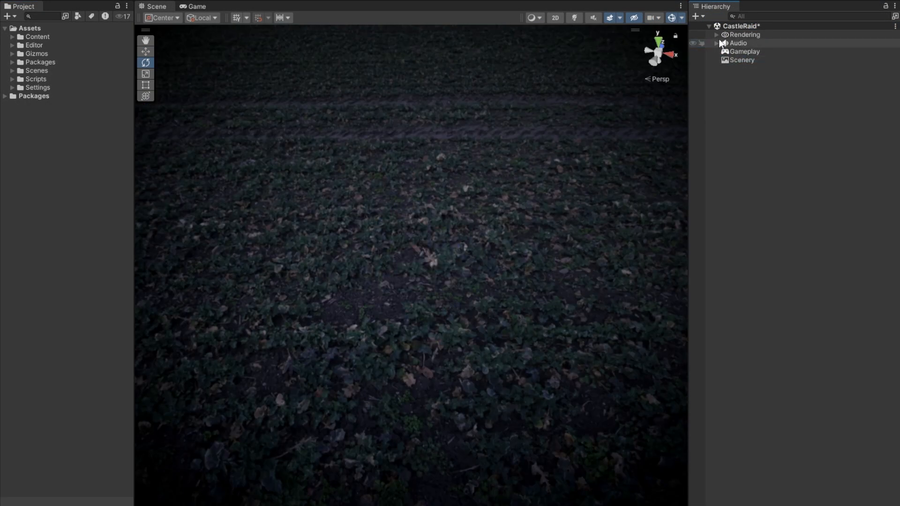
Delete all child objects of PostProcessing and OcclusionCulling in the Rendering group, keeping both parents.
{"action": "left_click", "coordinate": [717, 35]}
{"action": "left_click", "coordinate": [724, 77]}
{"action": "left_click", "coordinate": [757, 85]}
{"action": "key", "text": "Delete"}
{"action": "left_click", "coordinate": [724, 68]}
{"action": "left_click", "coordinate": [759, 77]}
{"action": "left_click", "coordinate": [788, 237], "text": "shift"}
{"action": "key", "text": "Delete"}
Delete every reflection probe under the Reflection object.
{"action": "left_click", "coordinate": [724, 60]}
{"action": "left_click", "coordinate": [768, 68]}
{"action": "scroll", "coordinate": [787, 281], "scroll_direction": "down", "scroll_amount": 10}
{"action": "left_click", "coordinate": [773, 428], "text": "shift"}
{"action": "key", "text": "Delete"}
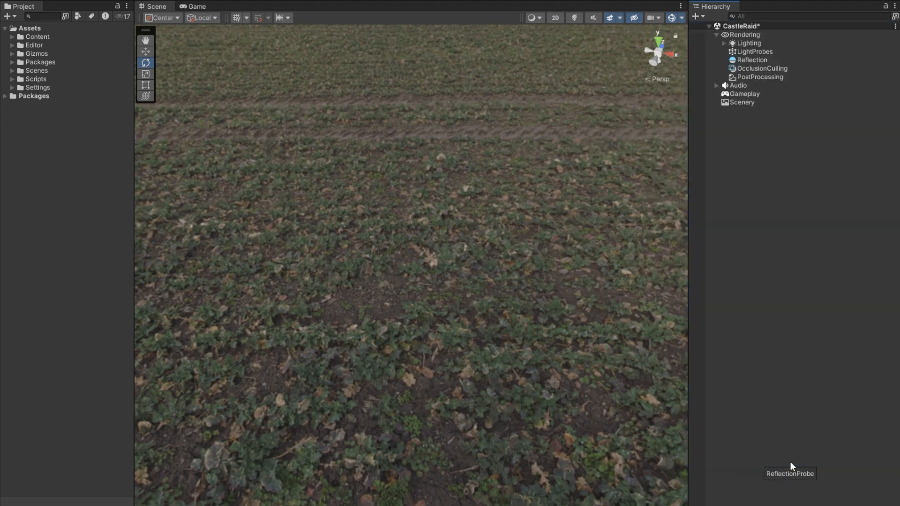
Delete all child objects under Lighting in the Rendering group.
{"action": "left_click", "coordinate": [723, 44]}
{"action": "left_click", "coordinate": [764, 52]}
{"action": "left_click", "coordinate": [766, 85], "text": "shift"}
{"action": "key", "text": "Delete"}
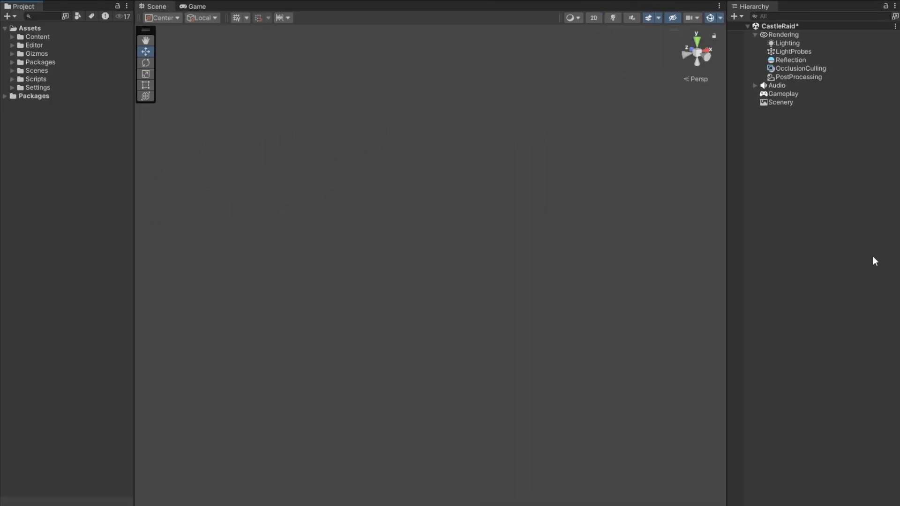
Save the stripped scene as Level in the Assets/Scenes/Templates folder.
{"action": "left_click", "coordinate": [755, 86]}
{"action": "left_click", "coordinate": [785, 94]}
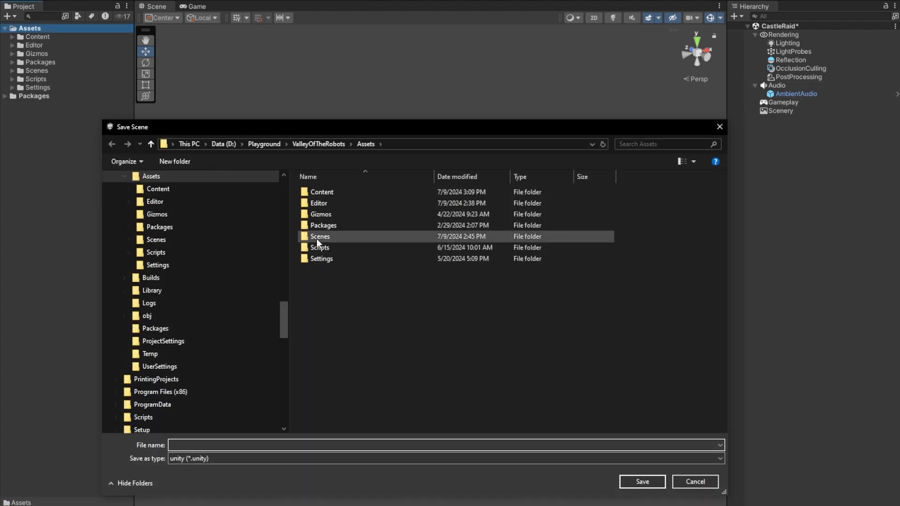
{"action": "double_click", "coordinate": [317, 236]}
{"action": "double_click", "coordinate": [315, 214]}
{"action": "left_click", "coordinate": [267, 445]}
{"action": "type", "text": "Level"}
{"action": "key", "text": "Return"}
{"action": "left_click", "coordinate": [12, 70]}
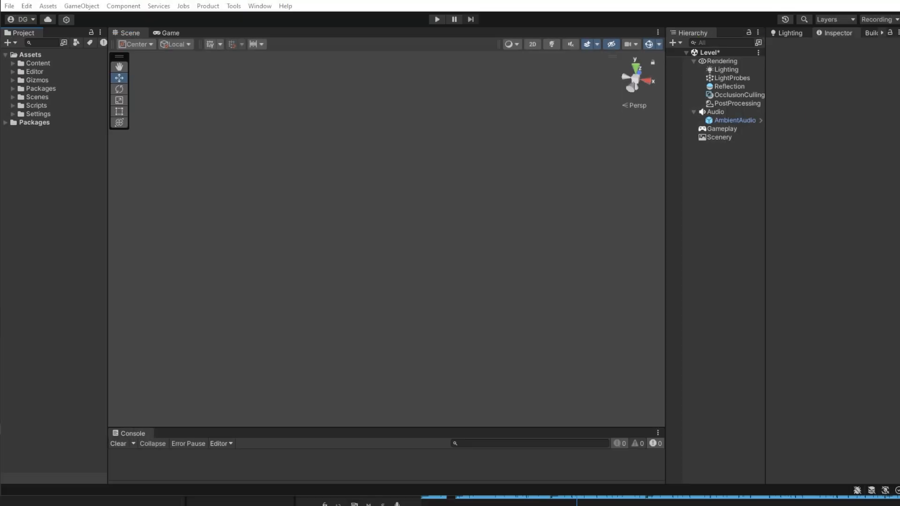
Save the Level scene as the scene template Level.scenetemplate in the Templates folder.
{"action": "left_click", "coordinate": [9, 5]}
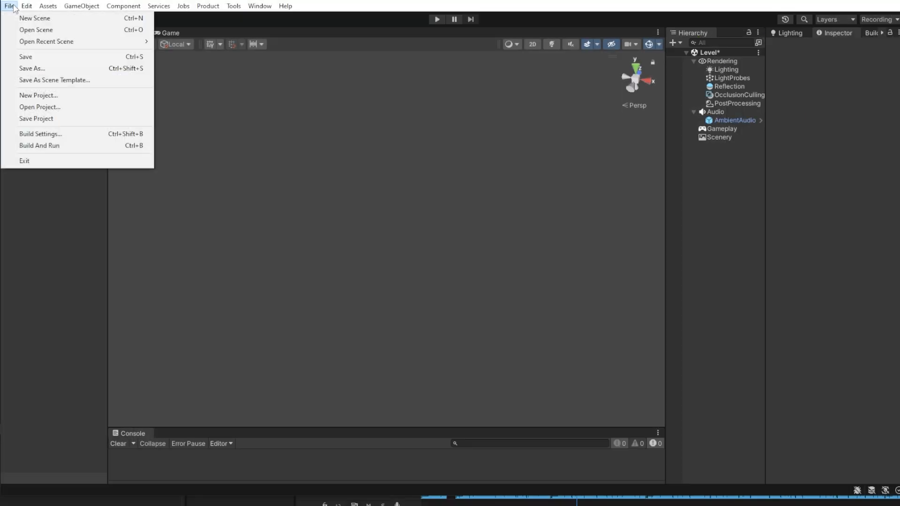
{"action": "left_click", "coordinate": [70, 80]}
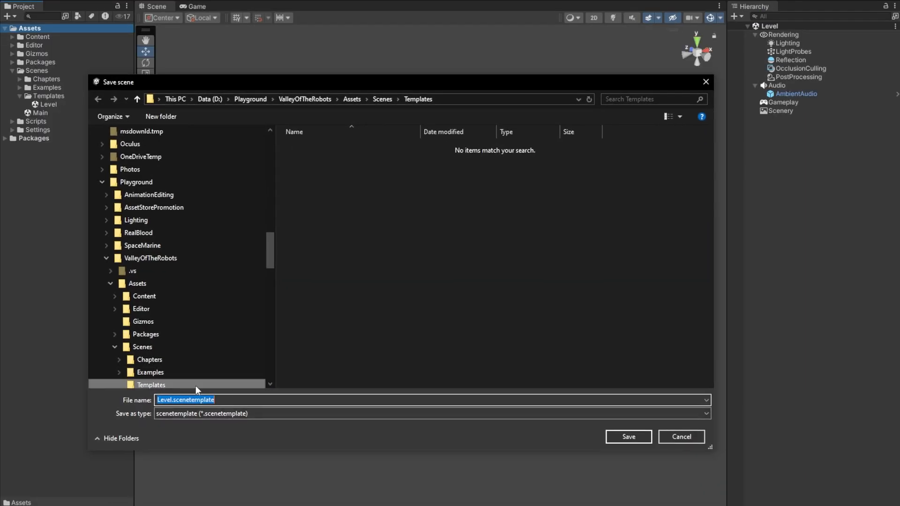
{"action": "left_click", "coordinate": [173, 400]}
{"action": "left_click", "coordinate": [628, 436]}
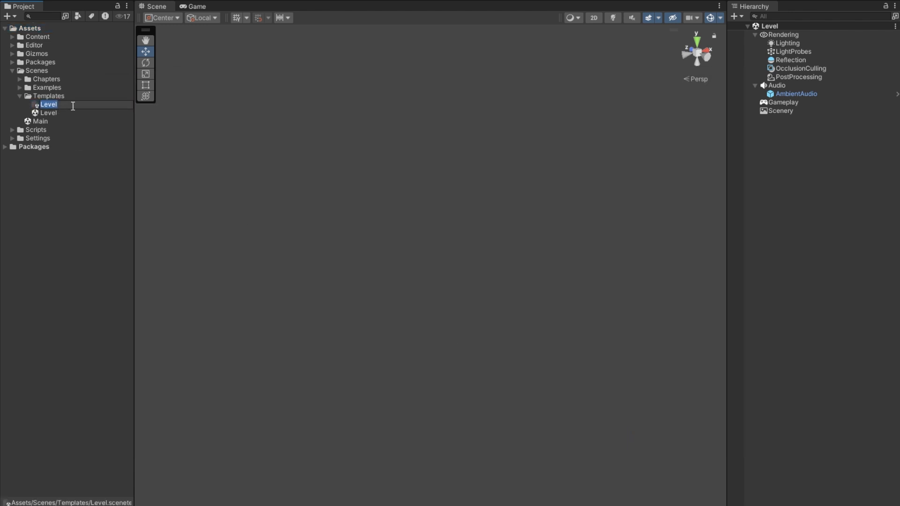
Give the Level scene template the title "Level" and description "Template for new levels for the game", and pin it in the New Scene dialog.
{"action": "left_click", "coordinate": [54, 114]}
{"action": "left_click", "coordinate": [63, 103]}
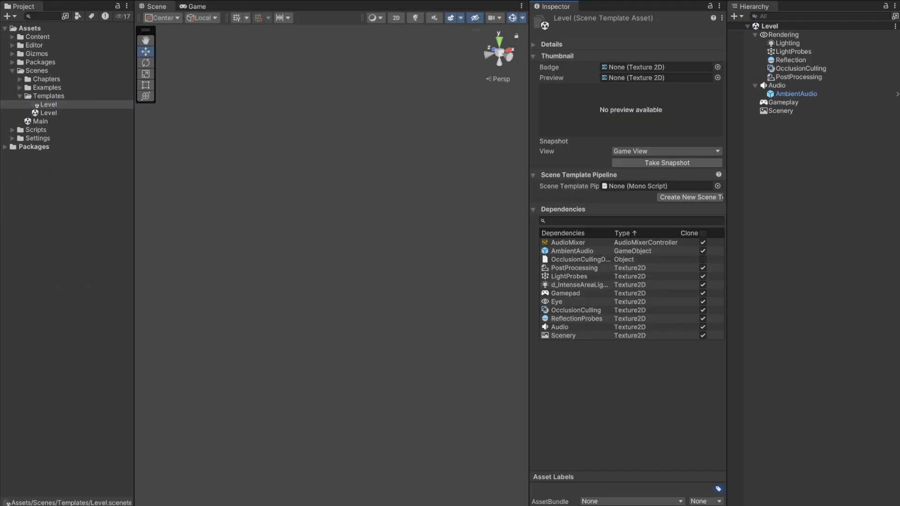
{"action": "left_click", "coordinate": [535, 45]}
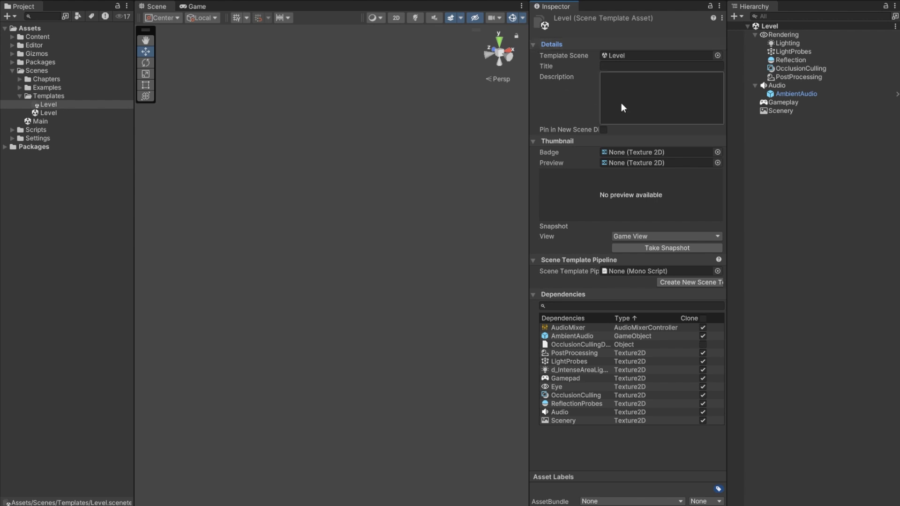
{"action": "left_click", "coordinate": [622, 66]}
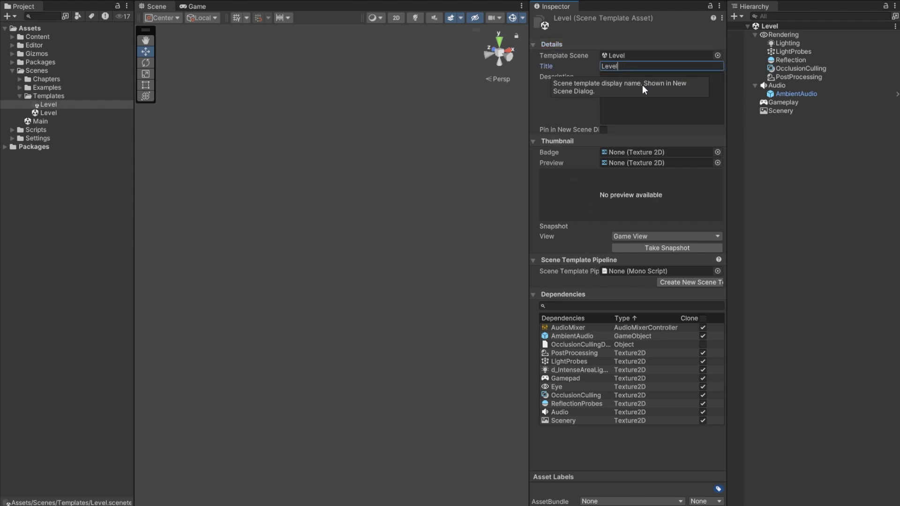
{"action": "left_click", "coordinate": [629, 102]}
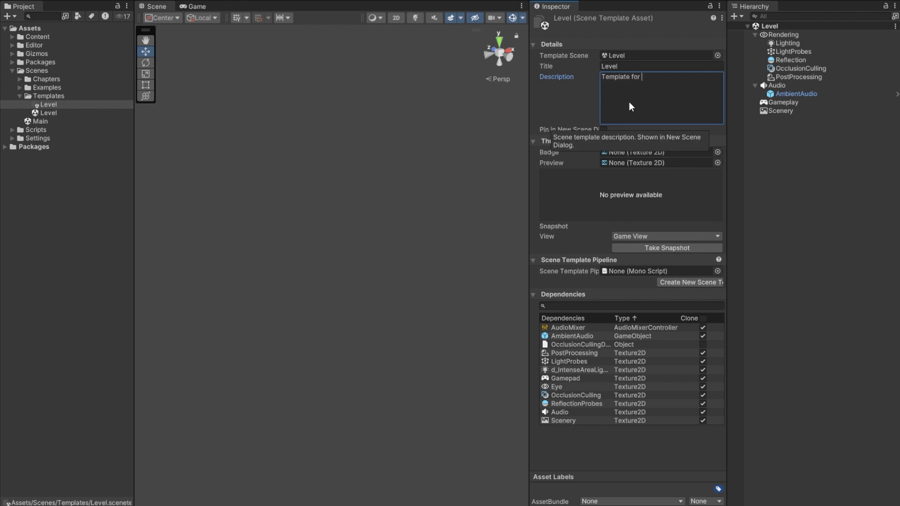
{"action": "type", "text": "Template for new levels for the game"}
{"action": "left_click", "coordinate": [605, 131]}
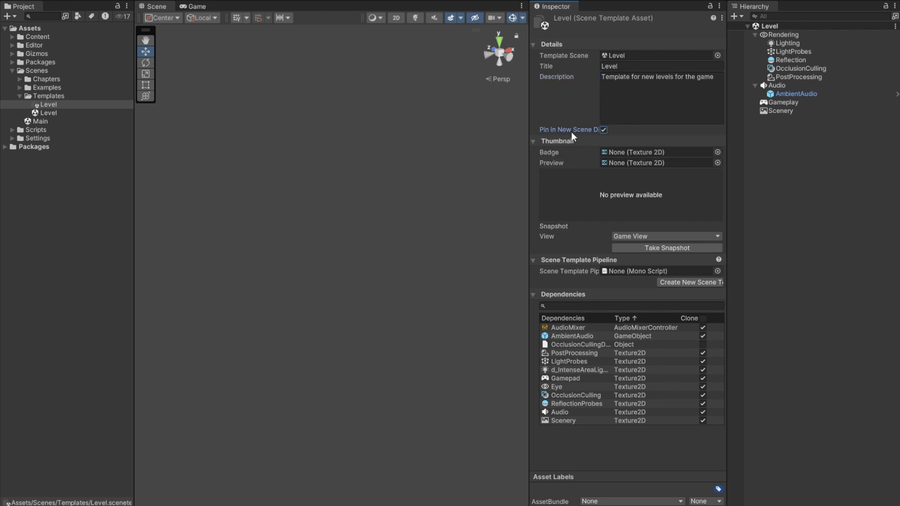
{"action": "left_click_drag", "start_coordinate": [529, 117], "coordinate": [475, 110]}
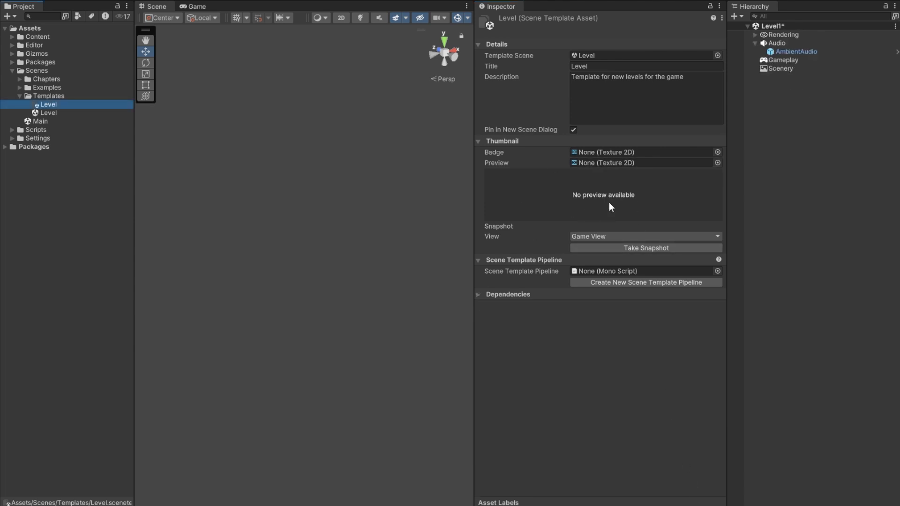
Take a snapshot of the Ursacetus monster as the Level scene template's preview thumbnail.
{"action": "left_click", "coordinate": [615, 250]}
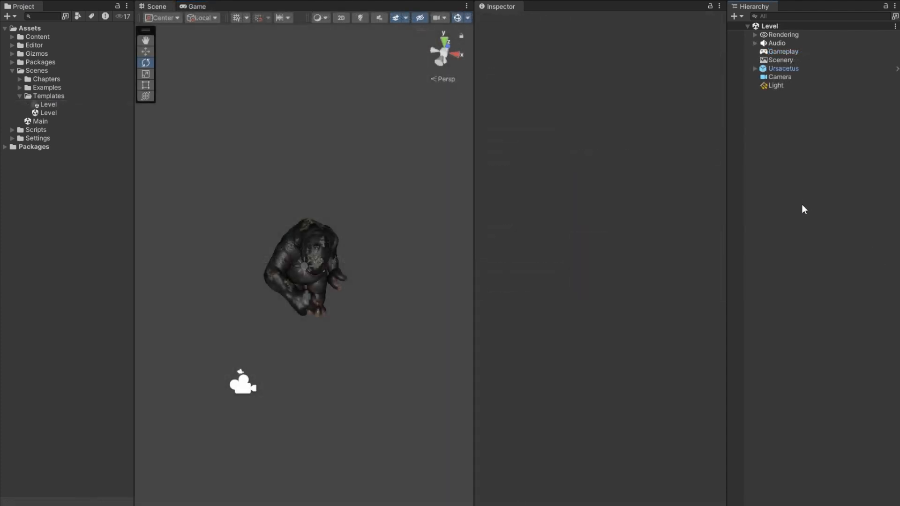
{"action": "left_click", "coordinate": [49, 105]}
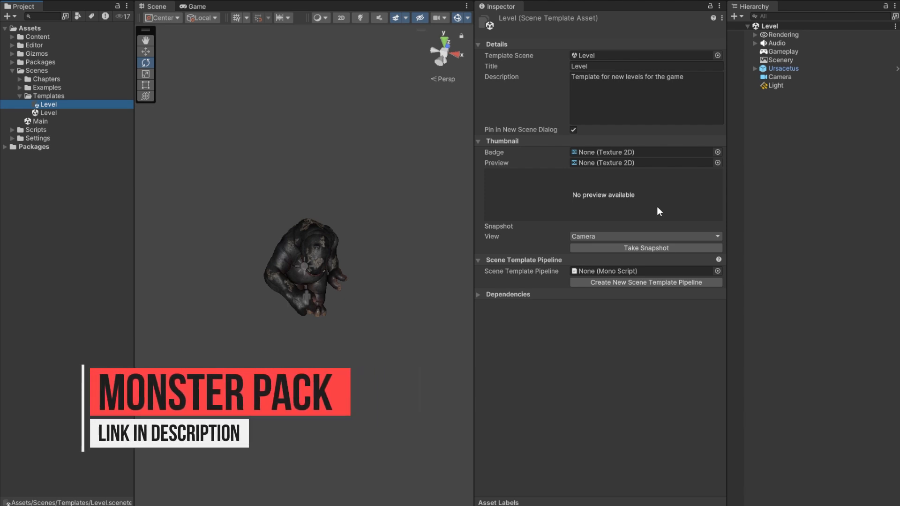
{"action": "left_click", "coordinate": [644, 237]}
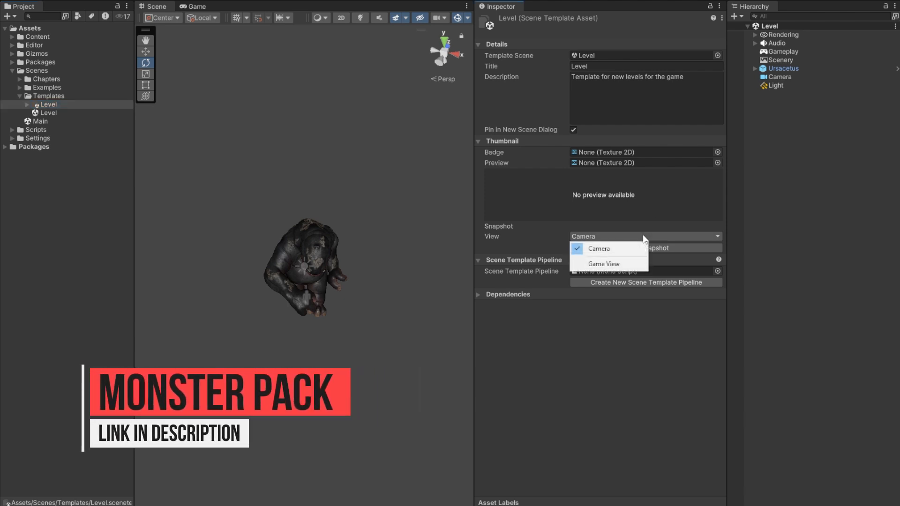
{"action": "left_click", "coordinate": [607, 264]}
{"action": "left_click", "coordinate": [636, 247]}
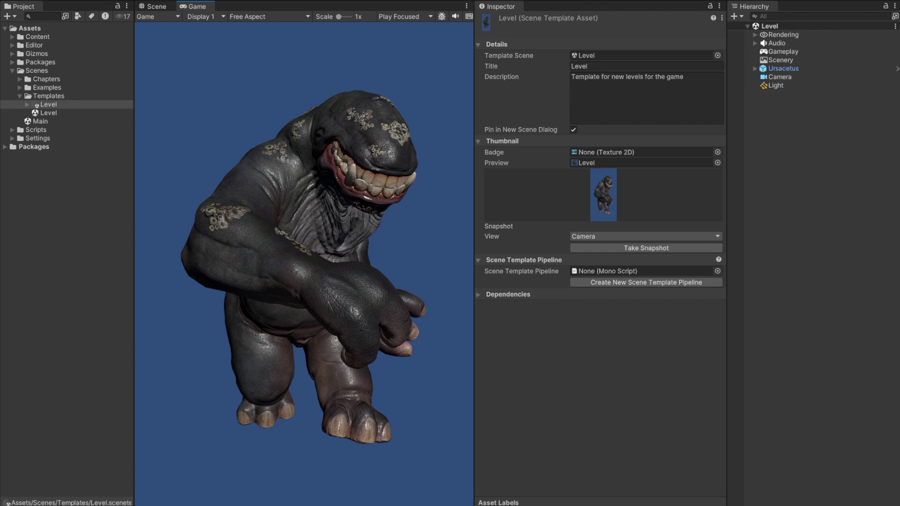
Check the Level template's entry, preview and description against the other templates in the New Scene dialog.
{"action": "key", "text": "ctrl+n"}
{"action": "left_click", "coordinate": [287, 186]}
{"action": "left_click", "coordinate": [281, 202]}
{"action": "left_click", "coordinate": [272, 170]}
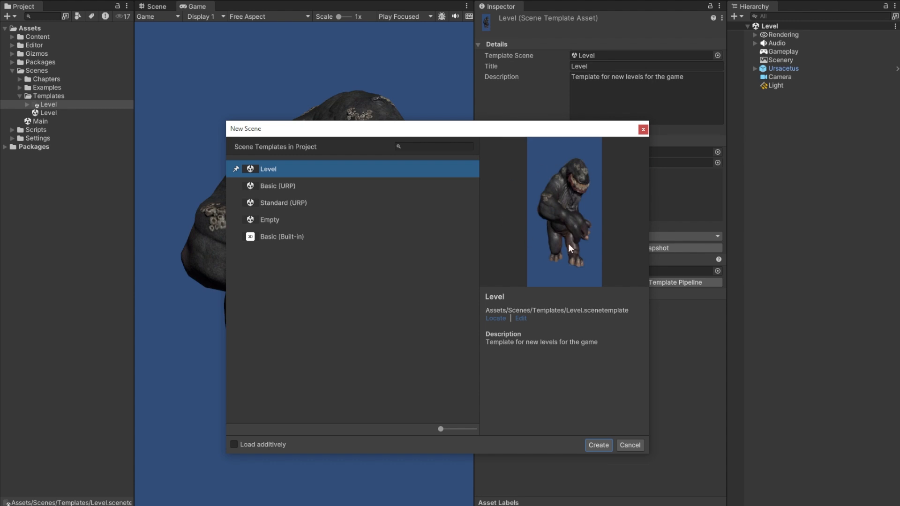
{"action": "left_click", "coordinate": [630, 446]}
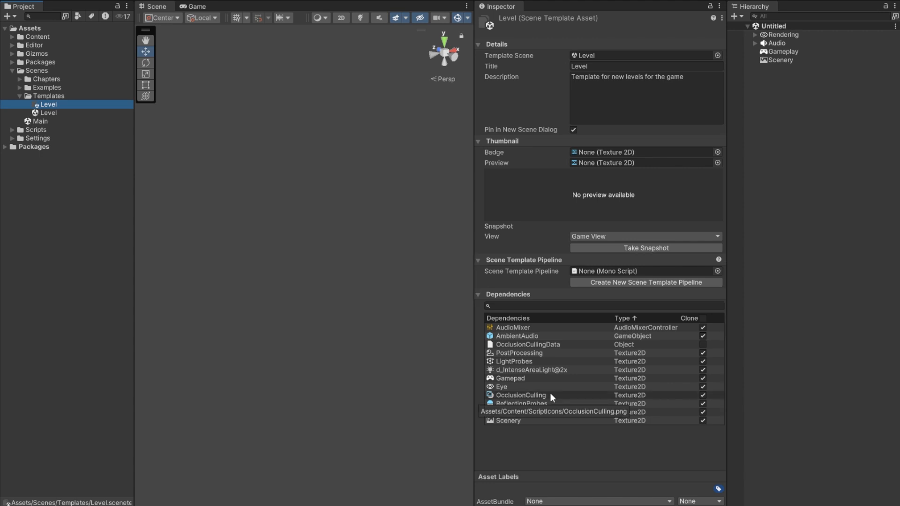
Start saving the untitled scene and create a Levels folder inside Assets/Scenes.
{"action": "left_click", "coordinate": [755, 43]}
{"action": "left_click", "coordinate": [755, 35]}
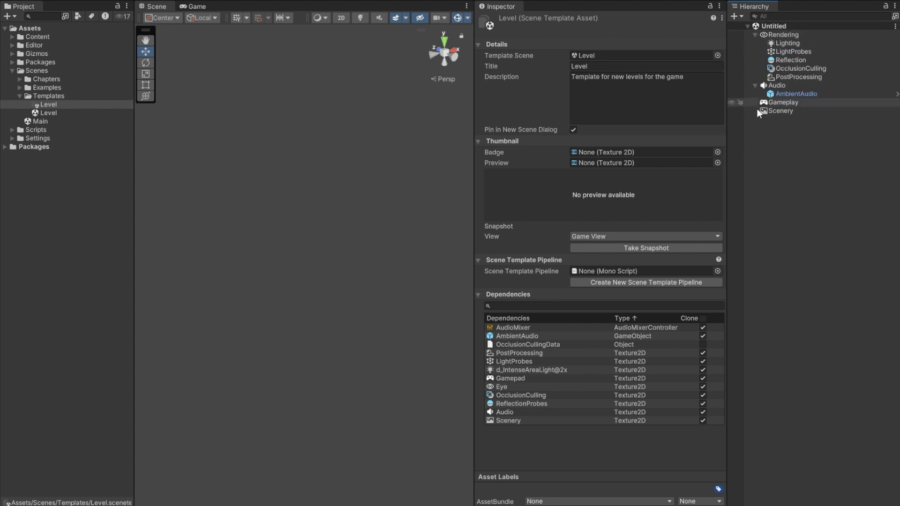
{"action": "key", "text": "ctrl+s"}
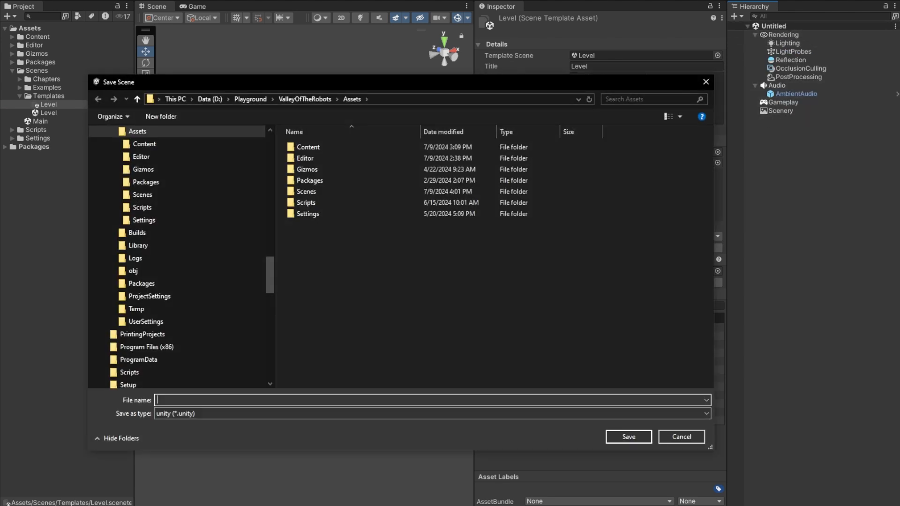
{"action": "double_click", "coordinate": [311, 193]}
{"action": "right_click", "coordinate": [320, 250]}
{"action": "mouse_move", "coordinate": [380, 394]}
{"action": "left_click", "coordinate": [485, 386]}
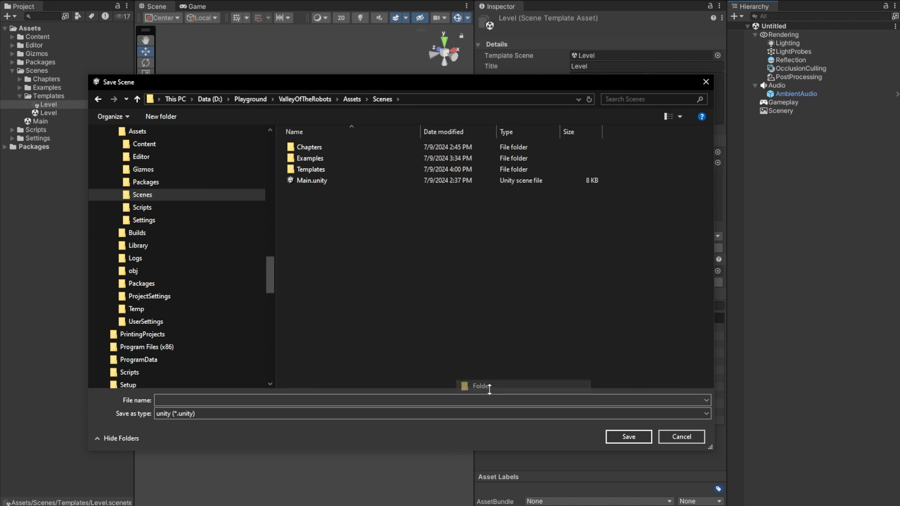
{"action": "type", "text": "Levels"}
{"action": "key", "text": "Return"}
Save the untitled scene as Level1 in the new Levels folder.
{"action": "double_click", "coordinate": [313, 170]}
{"action": "left_click", "coordinate": [240, 400]}
{"action": "type", "text": "Level1"}
{"action": "key", "text": "Return"}
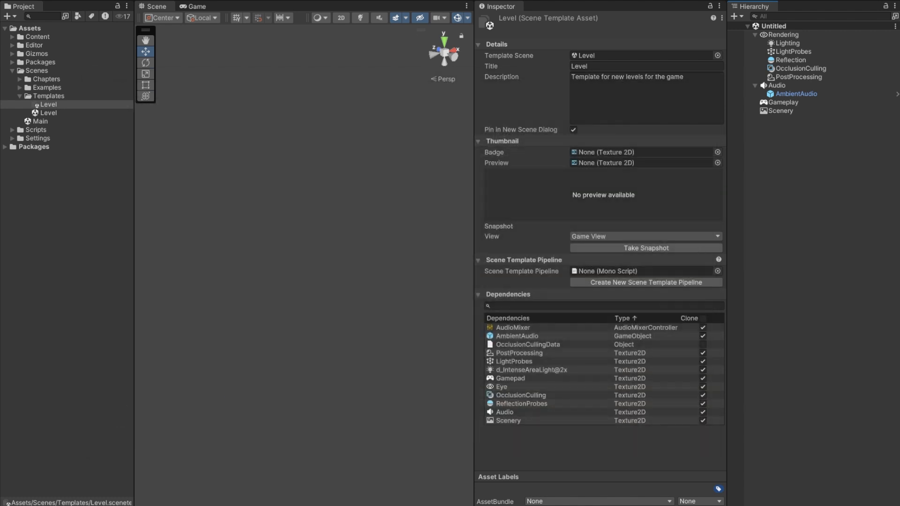
Examine the cloned dependency assets in the Level1 folder under Scenes/Levels.
{"action": "left_click", "coordinate": [47, 113]}
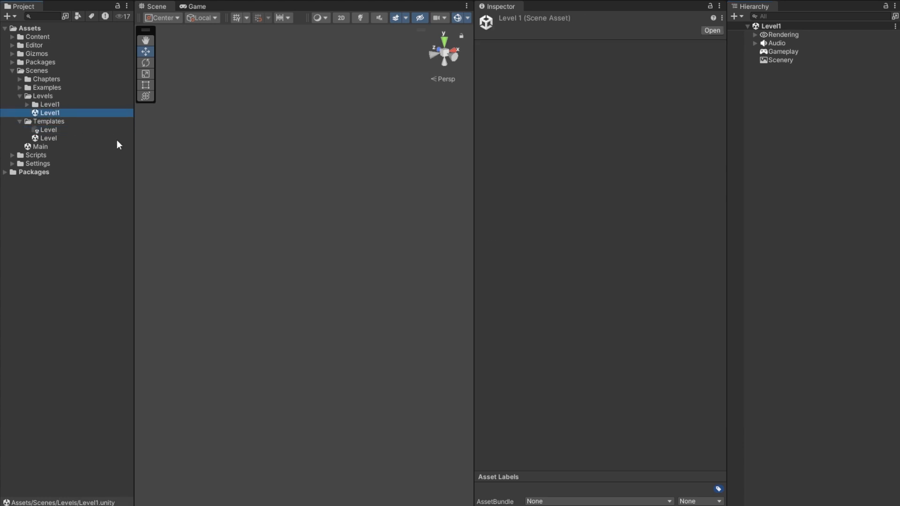
{"action": "left_click", "coordinate": [27, 104]}
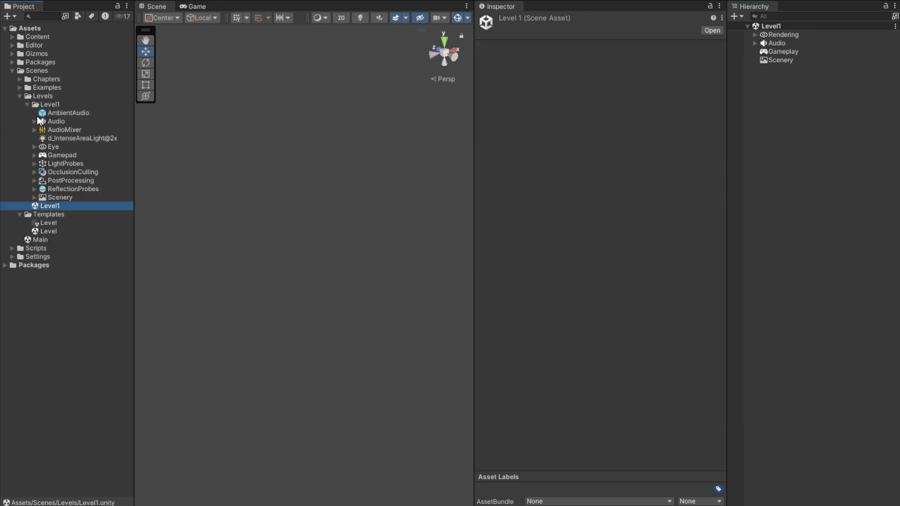
{"action": "left_click", "coordinate": [77, 197]}
{"action": "left_click", "coordinate": [65, 112], "text": "shift"}
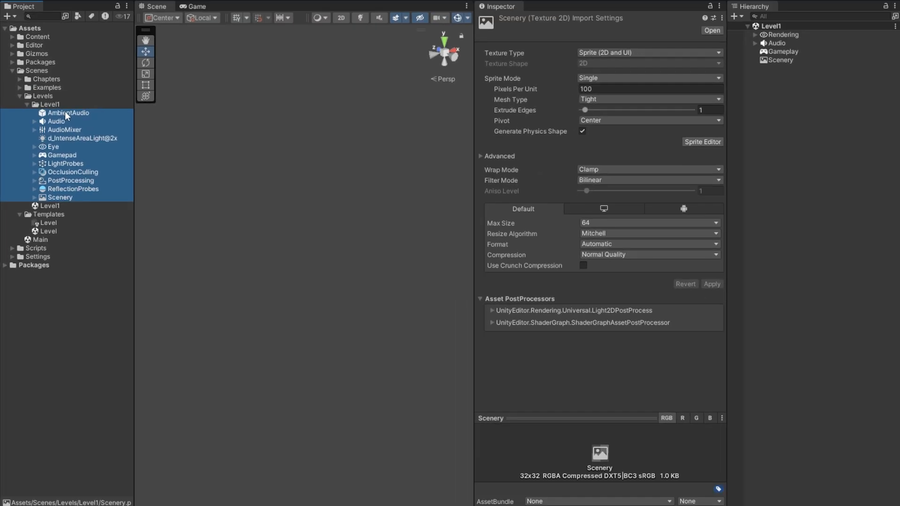
{"action": "left_click", "coordinate": [47, 96]}
{"action": "left_click", "coordinate": [45, 104]}
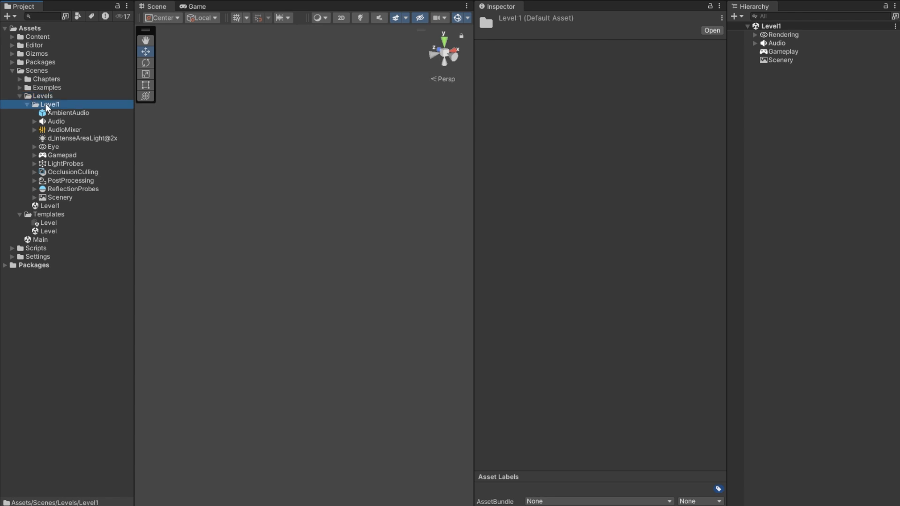
Trace the Level1 scene's AmbientAudio object to its cloned prefab and compare its location with the original under Content/Prefabs/Audio.
{"action": "left_click", "coordinate": [47, 205]}
{"action": "left_click", "coordinate": [754, 43]}
{"action": "left_click", "coordinate": [788, 51]}
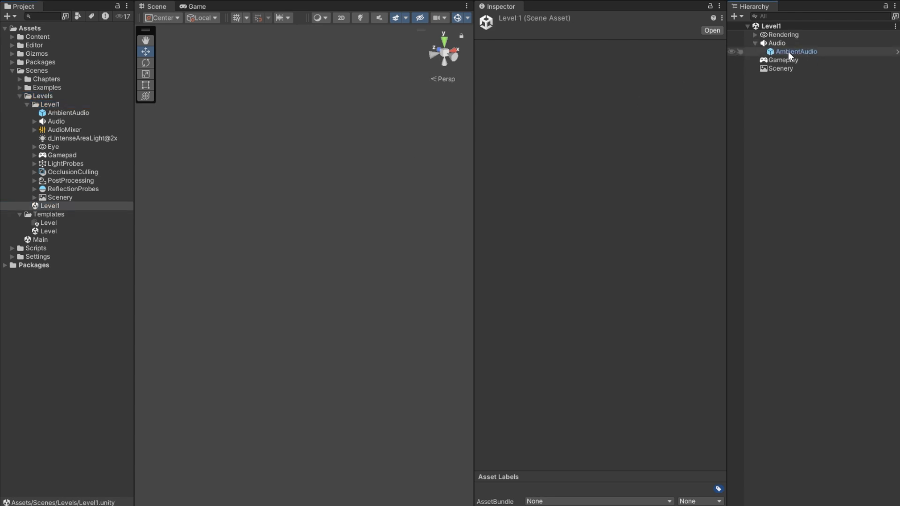
{"action": "left_click", "coordinate": [648, 63]}
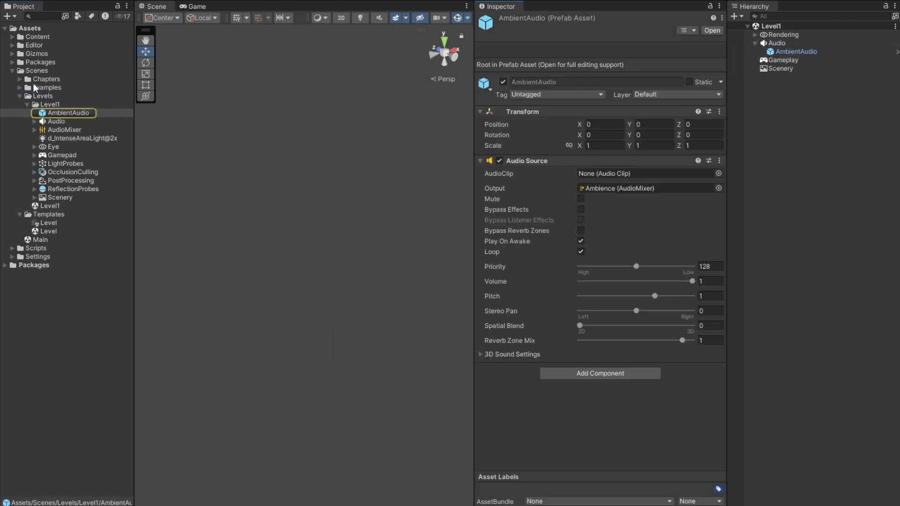
{"action": "left_click", "coordinate": [13, 37]}
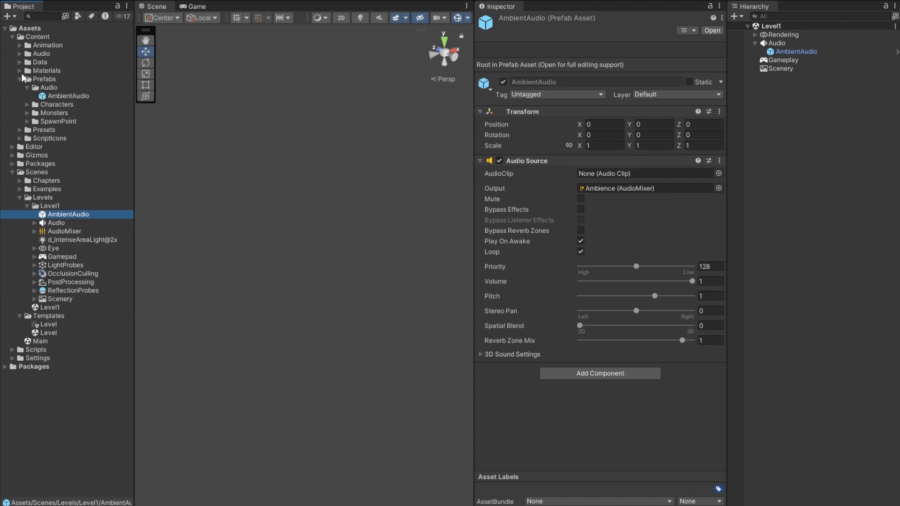
{"action": "left_click", "coordinate": [12, 37]}
{"action": "left_click", "coordinate": [20, 95]}
{"action": "left_click", "coordinate": [20, 95]}
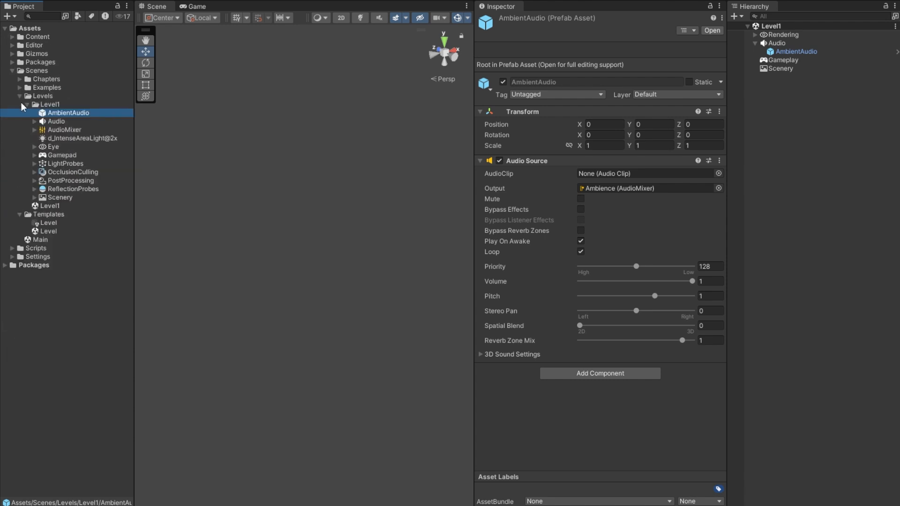
Delete the Level1 folder and the Level1 scene from Scenes/Levels.
{"action": "left_click", "coordinate": [27, 104]}
{"action": "left_click", "coordinate": [54, 105]}
{"action": "left_click", "coordinate": [55, 112], "text": "shift"}
{"action": "key", "text": "Delete"}
{"action": "key", "text": "Return"}
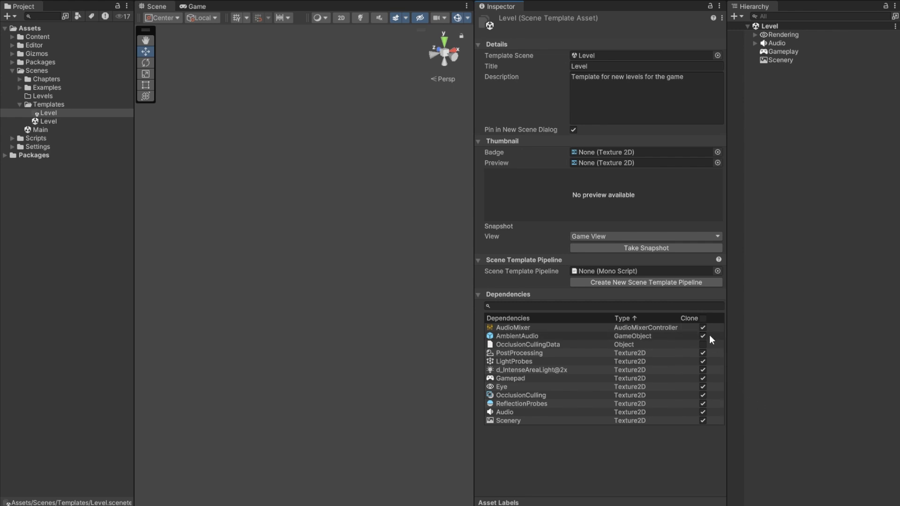
Turn off cloning for every dependency of the Level template and create a new scene from that template.
{"action": "left_click", "coordinate": [702, 318]}
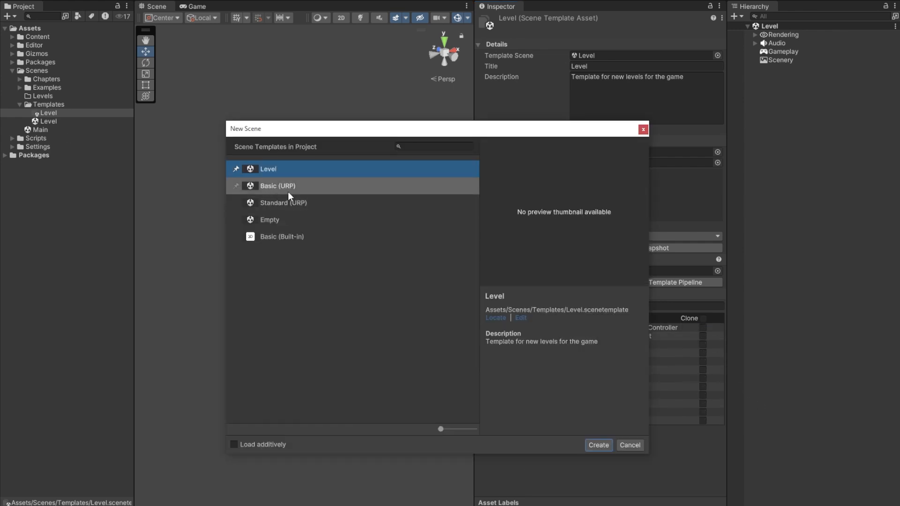
{"action": "left_click", "coordinate": [600, 445]}
{"action": "double_click", "coordinate": [305, 169]}
Save the new scene as Level1 in the Levels folder.
{"action": "left_click", "coordinate": [218, 399]}
{"action": "type", "text": "Level1"}
{"action": "key", "text": "Return"}
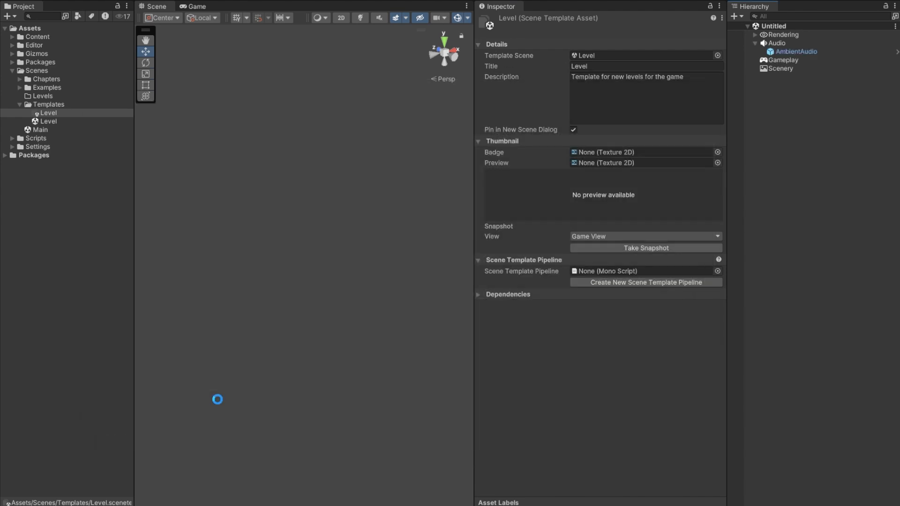
Trace the new Level1 scene's AmbientAudio object to its source prefab in the project.
{"action": "left_click", "coordinate": [755, 43]}
{"action": "left_click", "coordinate": [787, 52]}
{"action": "left_click", "coordinate": [617, 62]}
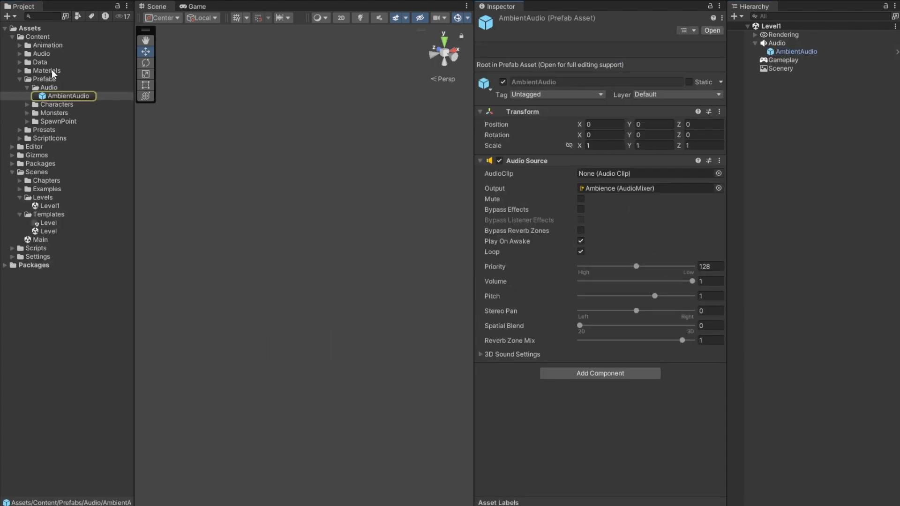
{"action": "left_click", "coordinate": [20, 78]}
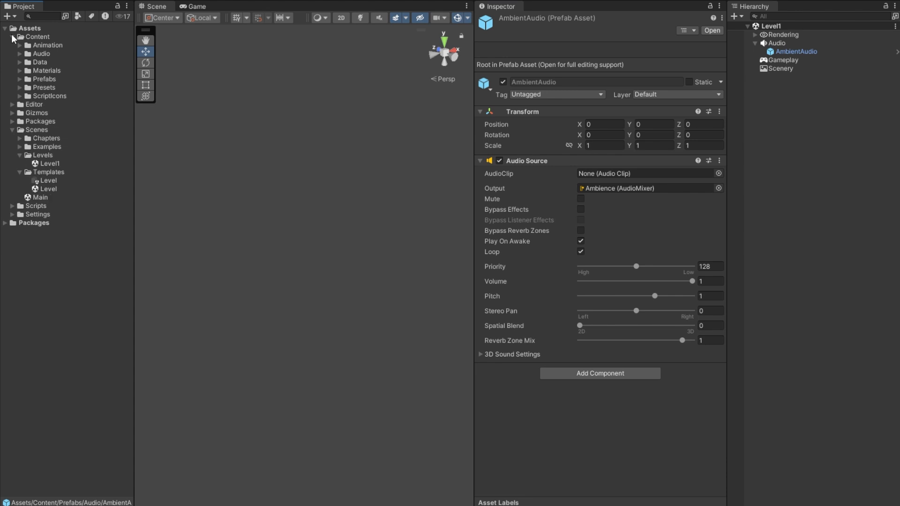
{"action": "left_click", "coordinate": [12, 36]}
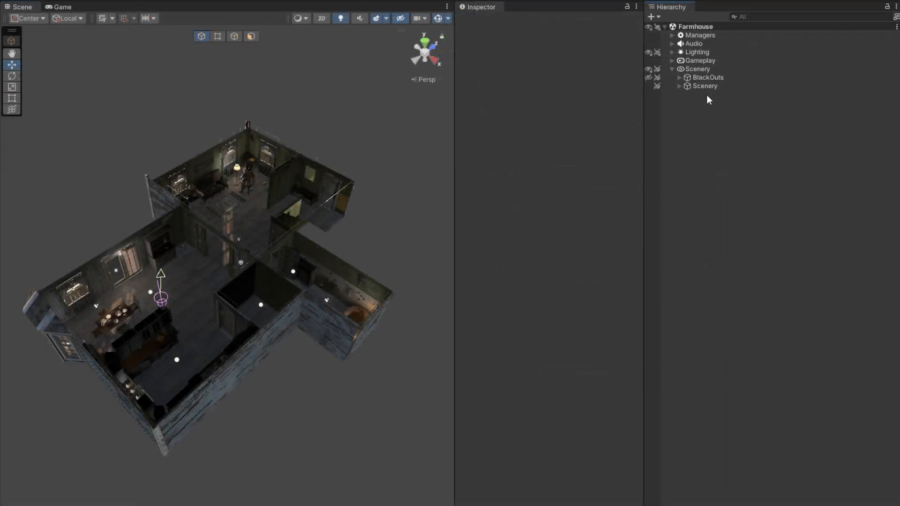
Delete all child objects under the Farmhouse scene's Scenery and Gameplay groups.
{"action": "left_click", "coordinate": [707, 77]}
{"action": "left_click", "coordinate": [705, 86], "text": "shift"}
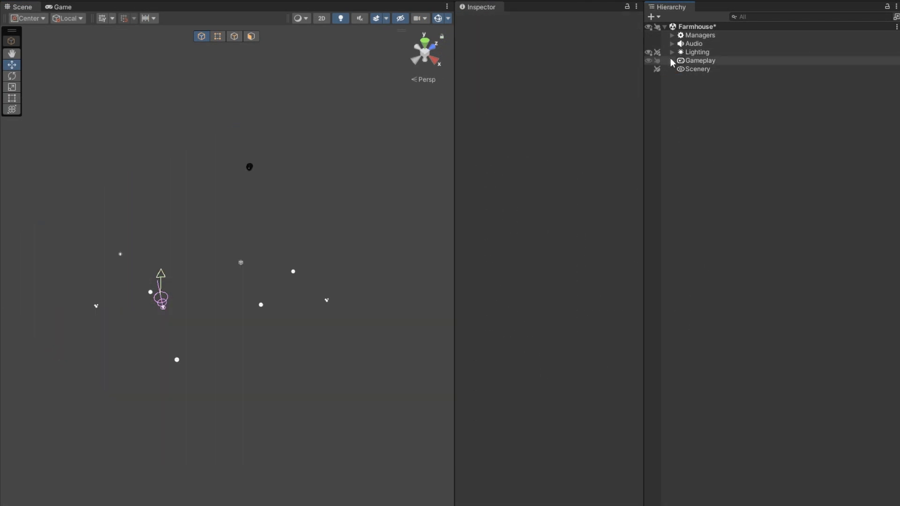
{"action": "left_click", "coordinate": [672, 61]}
{"action": "left_click", "coordinate": [710, 69]}
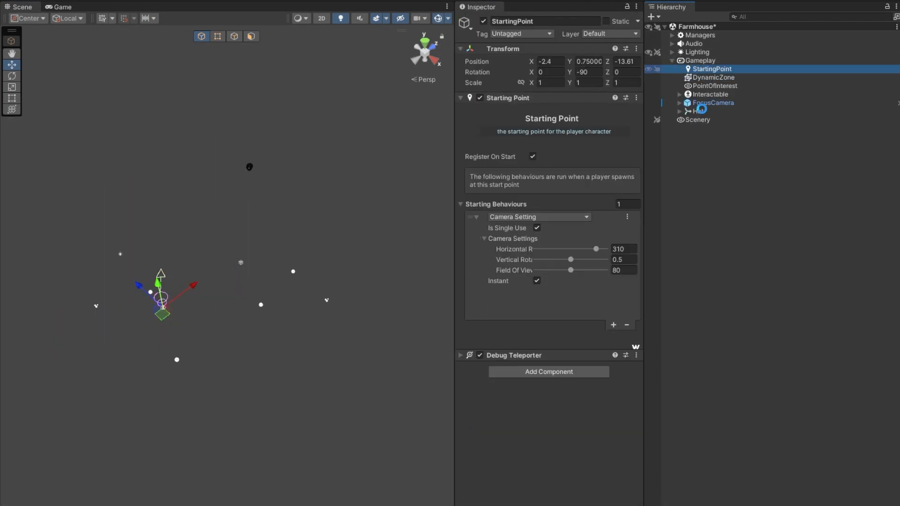
{"action": "left_click", "coordinate": [698, 111], "text": "shift"}
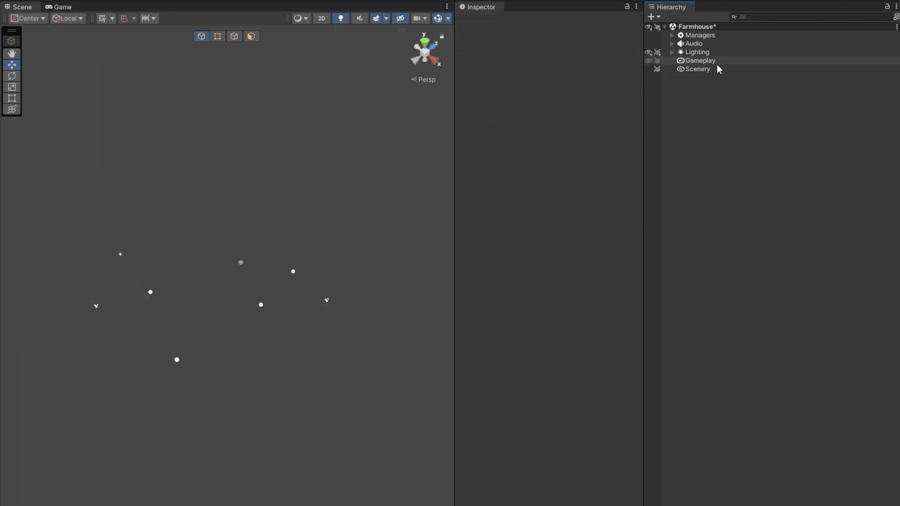
Delete all child objects under the Lighting and Managers groups, keeping the Audio prefabs.
{"action": "left_click", "coordinate": [671, 52]}
{"action": "left_click", "coordinate": [707, 60]}
{"action": "left_click", "coordinate": [722, 111], "text": "shift"}
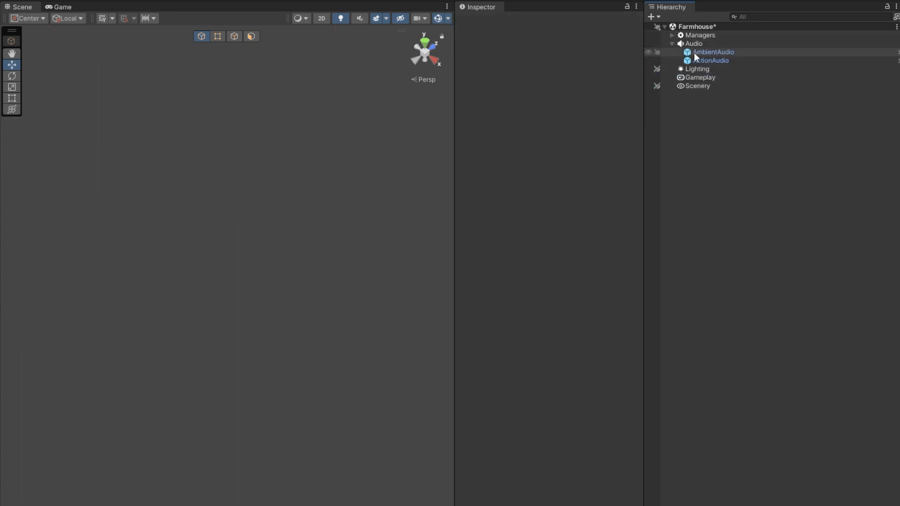
{"action": "left_click", "coordinate": [672, 35]}
{"action": "left_click", "coordinate": [671, 35]}
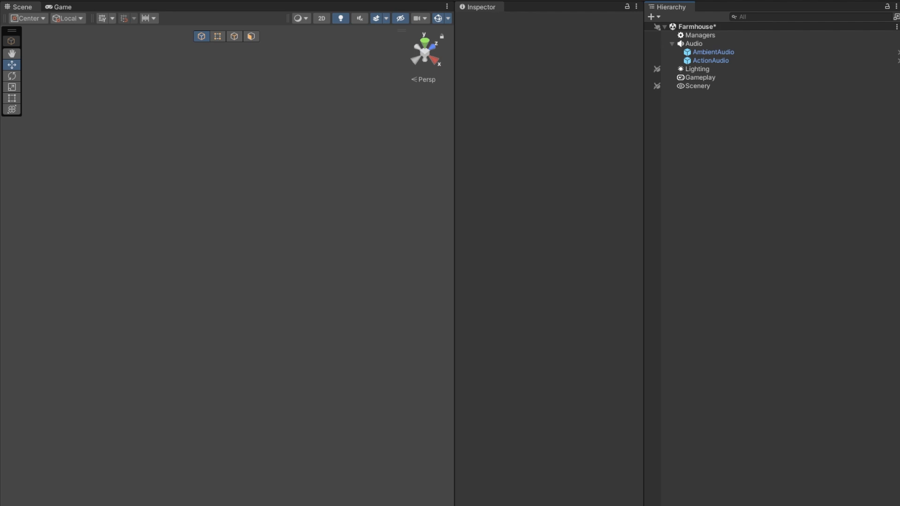
Save the stripped Farmhouse scene under the new name LevelTemplateReference in Scenes/Templates.
{"action": "key", "text": "ctrl+shift+s"}
{"action": "double_click", "coordinate": [312, 192]}
{"action": "left_click", "coordinate": [261, 400]}
{"action": "type", "text": "LevelTemplateReference"}
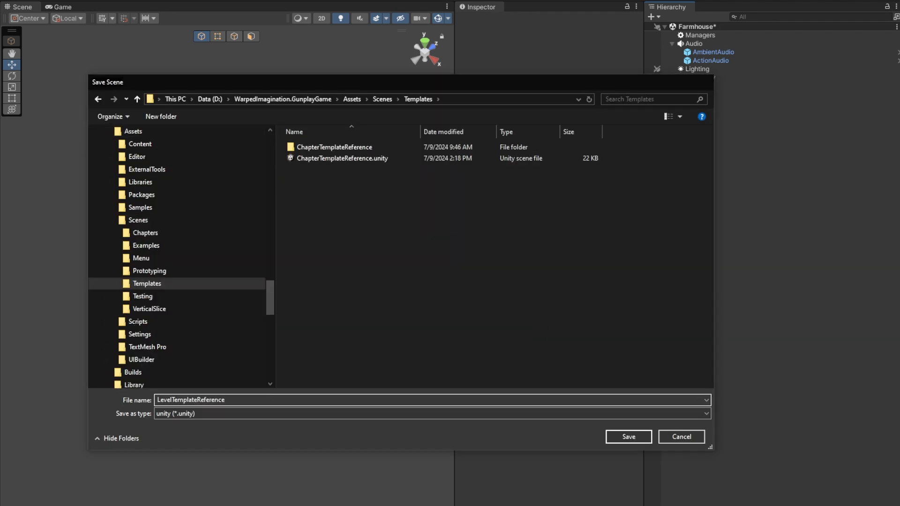
{"action": "key", "text": "Return"}
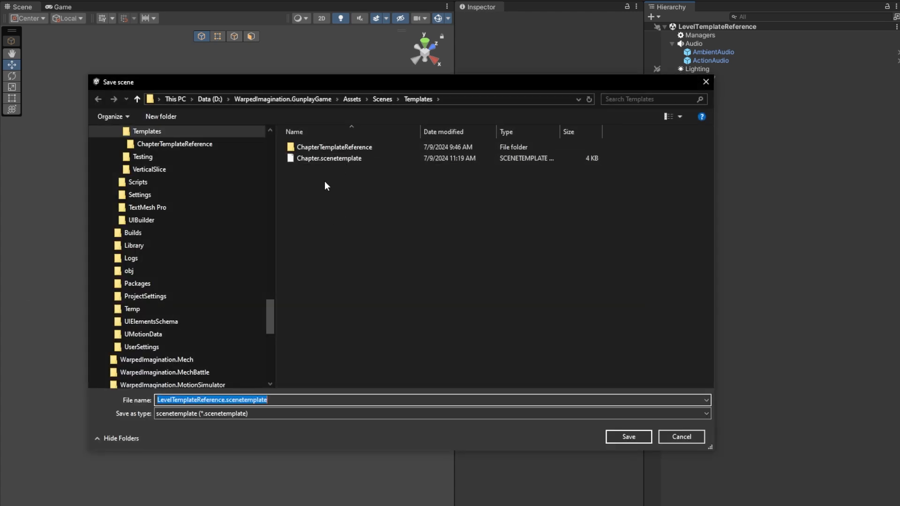
Save a scene template of it as LevelTemplateReference.scenetemplate in the Templates folder and review its dependency list.
{"action": "left_click", "coordinate": [628, 437]}
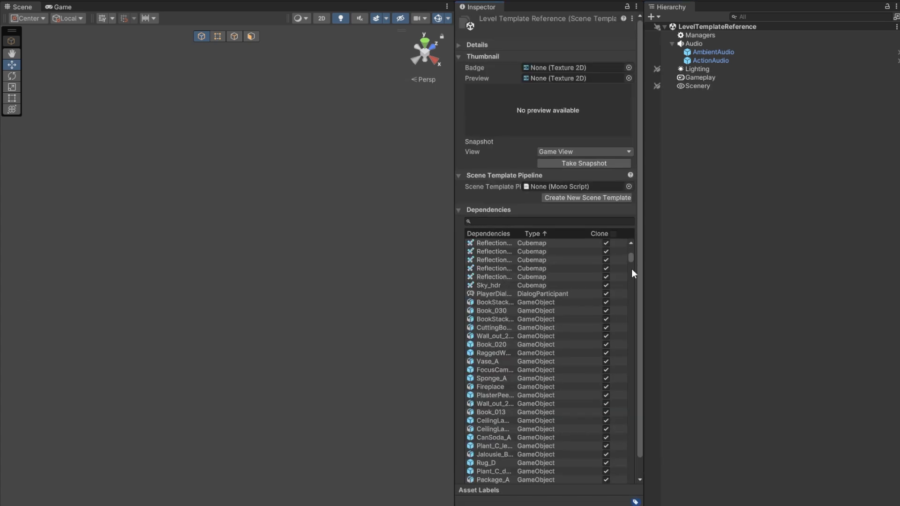
{"action": "mouse_move", "coordinate": [631, 251]}
{"action": "left_mouse_down"}
{"action": "mouse_move", "coordinate": [634, 405]}
{"action": "mouse_move", "coordinate": [637, 241]}
{"action": "left_mouse_up"}
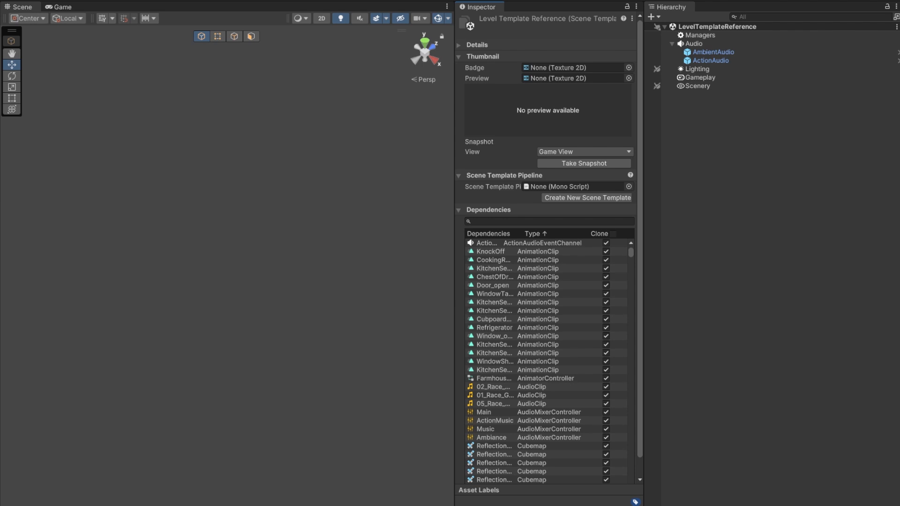
{"action": "left_click", "coordinate": [726, 141]}
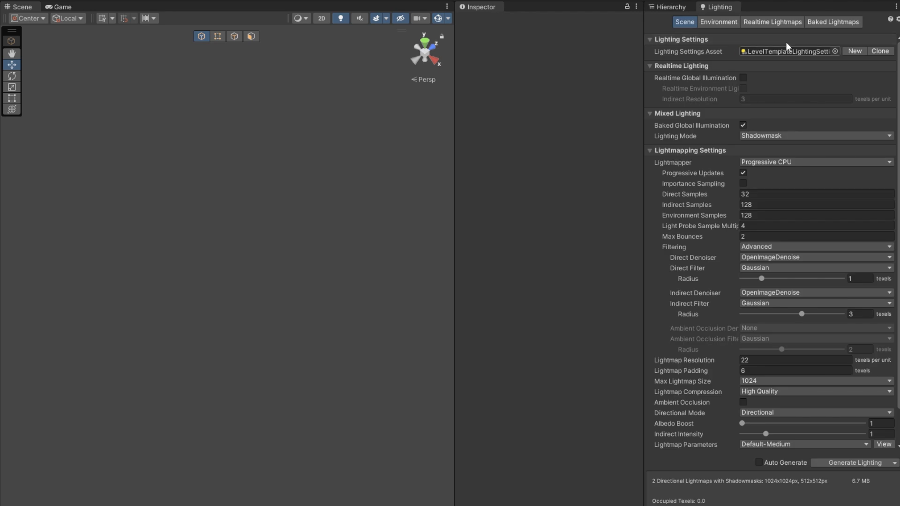
Check the scene's assigned Lighting Settings asset and clear the baked lighting data.
{"action": "left_click", "coordinate": [785, 49]}
{"action": "left_click", "coordinate": [894, 463]}
{"action": "left_click", "coordinate": [864, 487]}
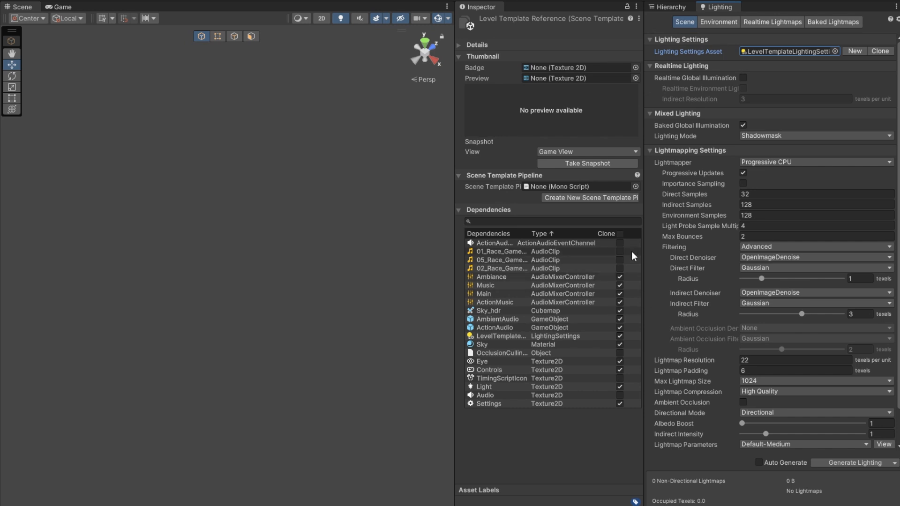
Turn off cloning for all template dependencies except the LevelTemplateLightingSettings asset.
{"action": "left_click", "coordinate": [623, 235]}
{"action": "left_click", "coordinate": [620, 234]}
{"action": "left_click", "coordinate": [620, 336]}
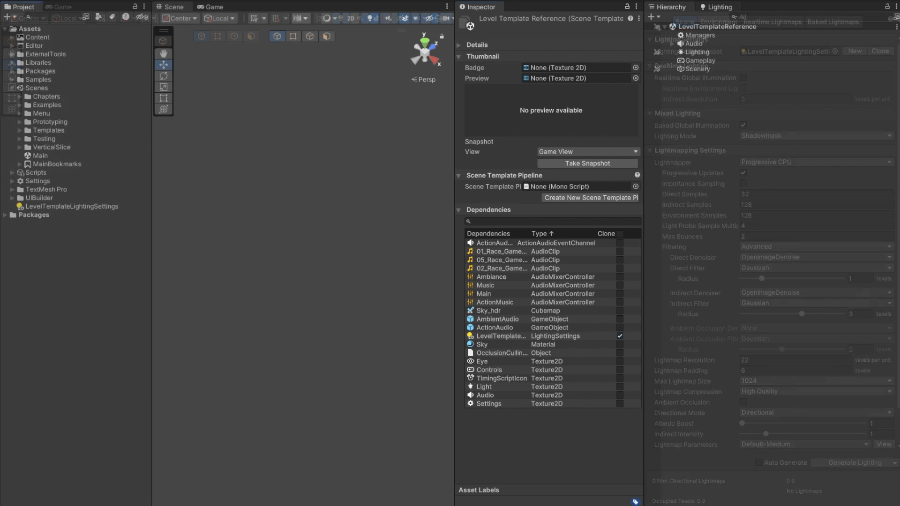
Create a new scene from the LevelTemplateReference scene template.
{"action": "key", "text": "ctrl+n"}
{"action": "left_click", "coordinate": [266, 181]}
{"action": "left_click", "coordinate": [548, 403]}
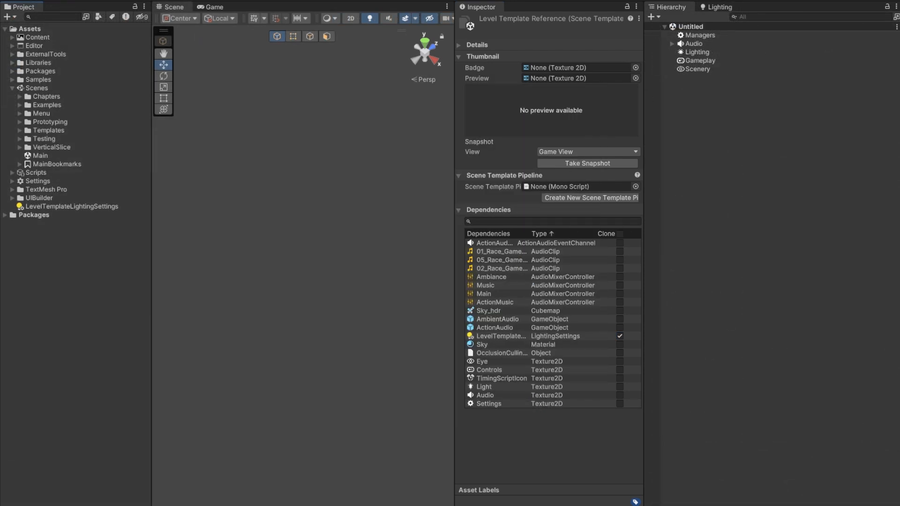
Save the new scene as LevelTest in the Scenes/Chapters folder.
{"action": "key", "text": "ctrl+s"}
{"action": "left_click", "coordinate": [143, 225]}
{"action": "double_click", "coordinate": [311, 147]}
{"action": "left_click", "coordinate": [243, 400]}
{"action": "type", "text": "LevelTest"}
{"action": "key", "text": "Return"}
Examine the assets saved alongside the LevelTest scene in the Chapters folder.
{"action": "left_click", "coordinate": [19, 96]}
{"action": "left_click", "coordinate": [55, 163]}
{"action": "double_click", "coordinate": [54, 121]}
{"action": "left_click", "coordinate": [55, 130]}
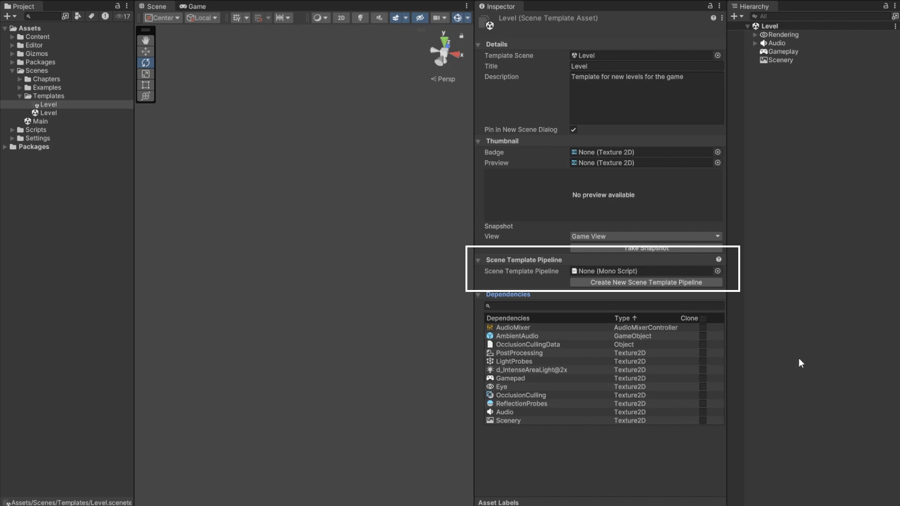
Create a scene template pipeline script for the Level template, saved as NewLevelTemplatePipeline.cs in Assets/Editor/Templates.
{"action": "left_click", "coordinate": [645, 281]}
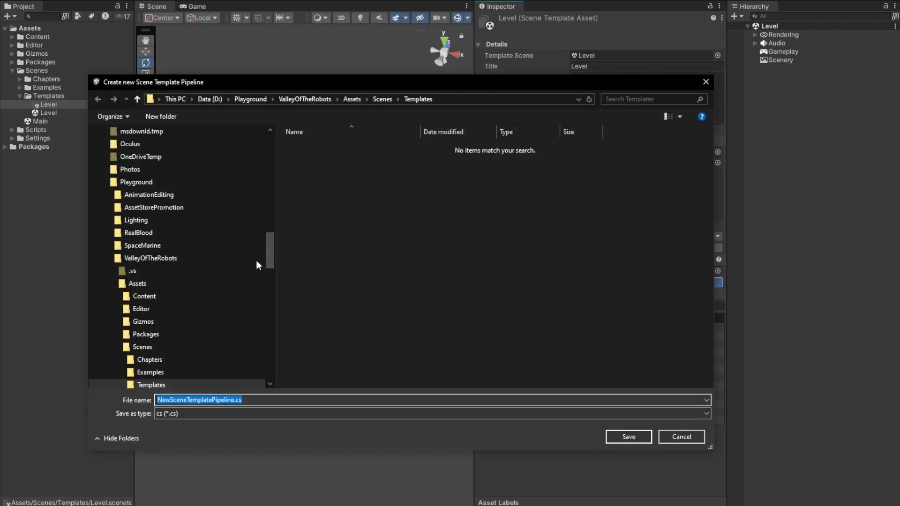
{"action": "left_click", "coordinate": [160, 309]}
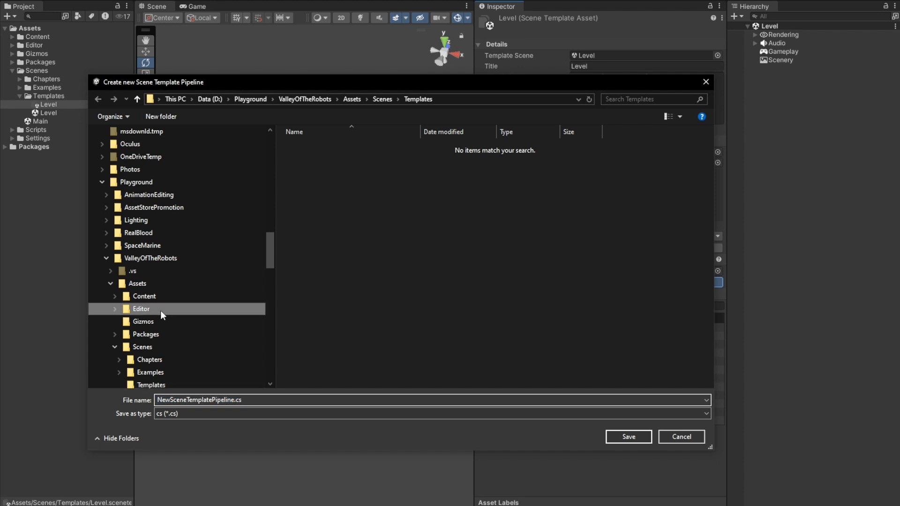
{"action": "double_click", "coordinate": [328, 191]}
{"action": "left_click", "coordinate": [202, 400]}
{"action": "left_click", "coordinate": [184, 400]}
{"action": "key", "text": "BackSpace"}
{"action": "key", "text": "BackSpace"}
{"action": "key", "text": "BackSpace"}
{"action": "key", "text": "BackSpace"}
{"action": "key", "text": "BackSpace"}
{"action": "type", "text": "Level"}
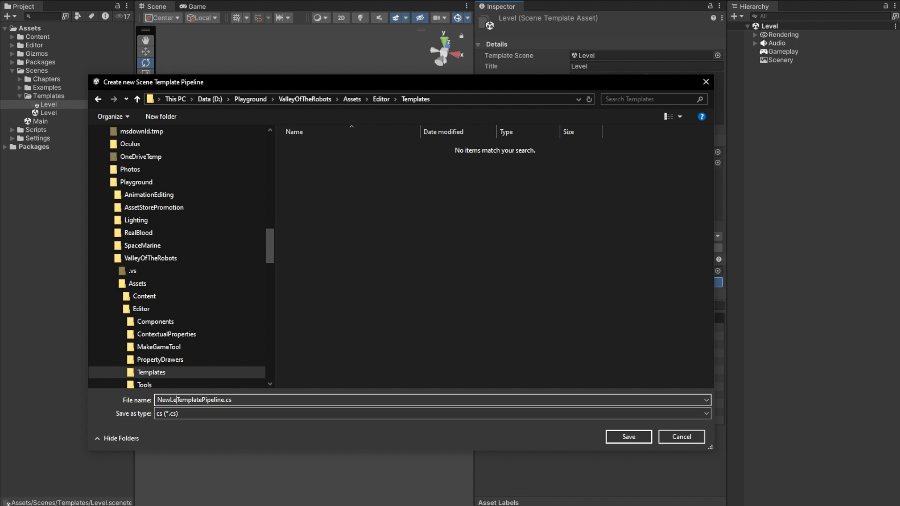
{"action": "key", "text": "Return"}
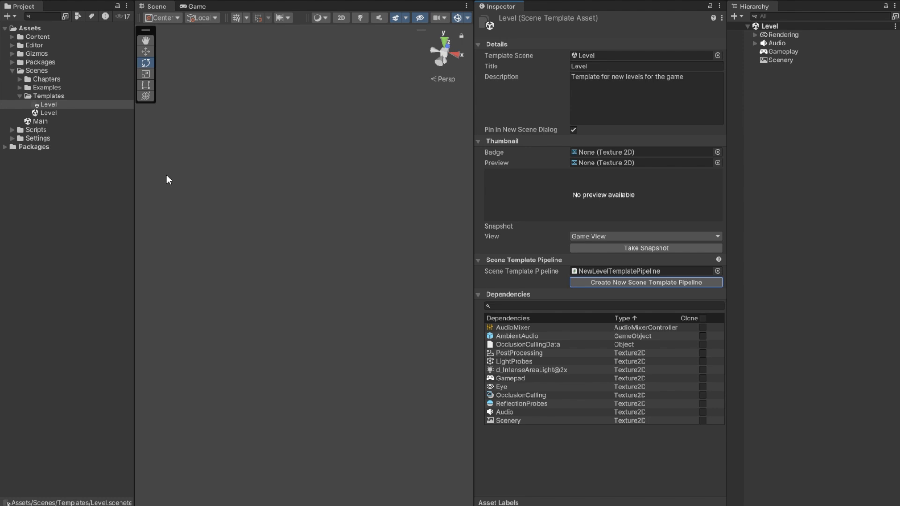
Open the NewLevelTemplatePipeline script from the Editor/Templates folder in Visual Studio.
{"action": "left_click", "coordinate": [12, 45]}
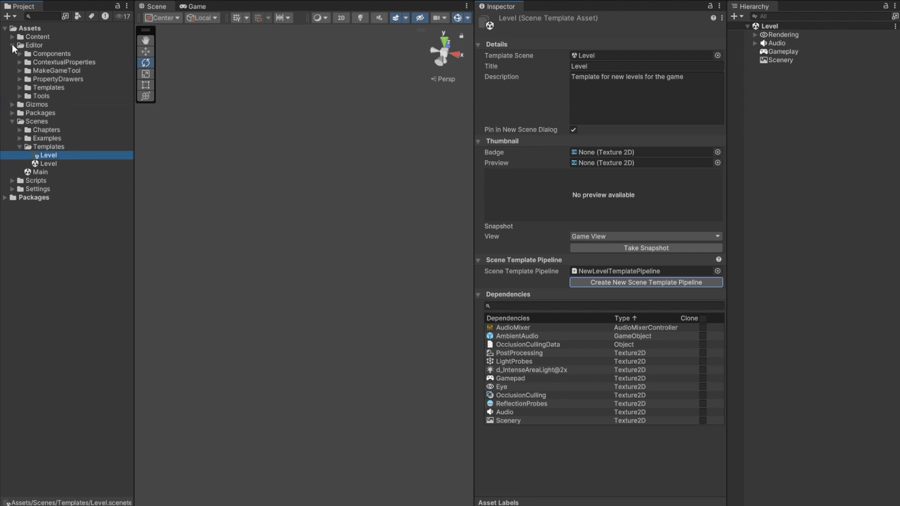
{"action": "left_click", "coordinate": [19, 86]}
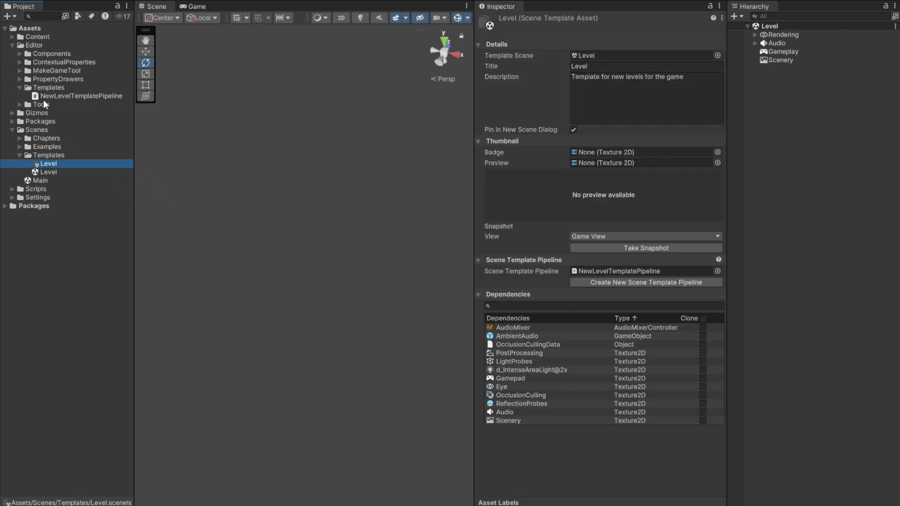
{"action": "left_click", "coordinate": [58, 96]}
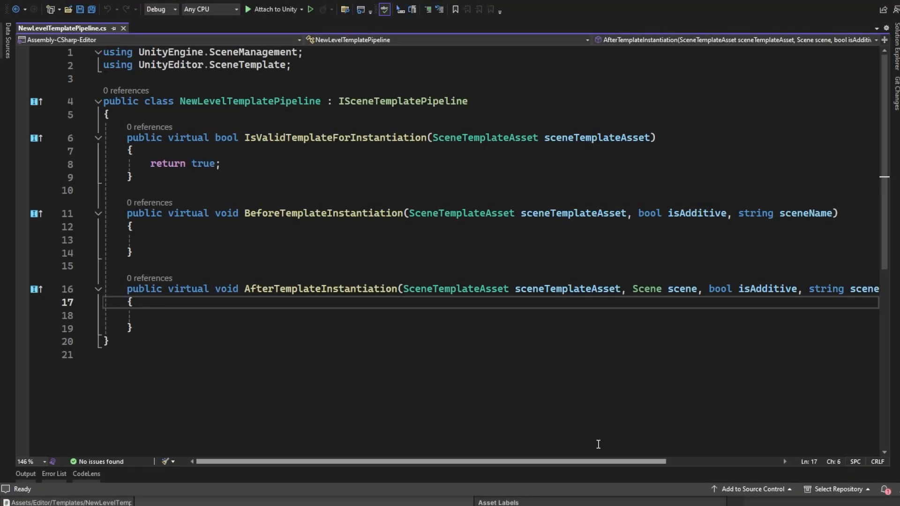
Review the ISceneTemplatePipeline interface and the validity, BeforeTemplateInstantiation and AfterTemplateInstantiation methods in the pipeline script.
{"action": "left_click_drag", "start_coordinate": [481, 101], "coordinate": [338, 101]}
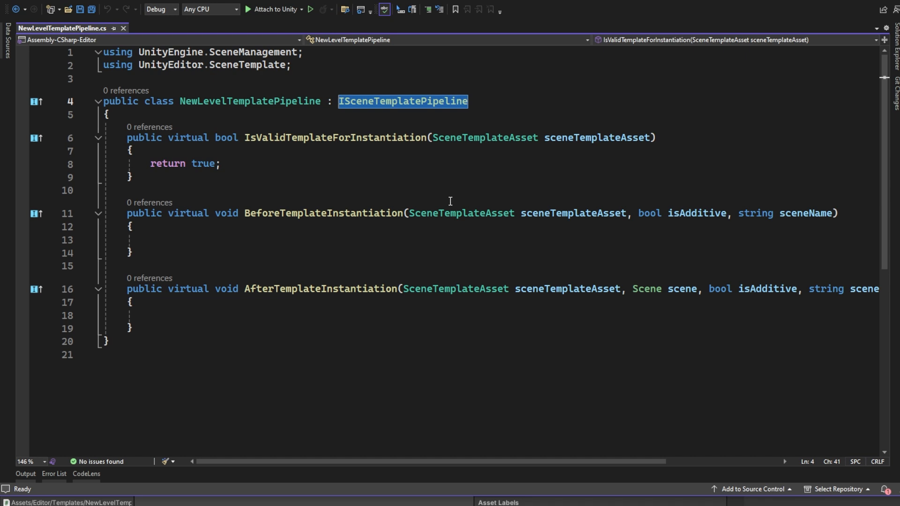
{"action": "left_click_drag", "start_coordinate": [181, 178], "coordinate": [107, 139]}
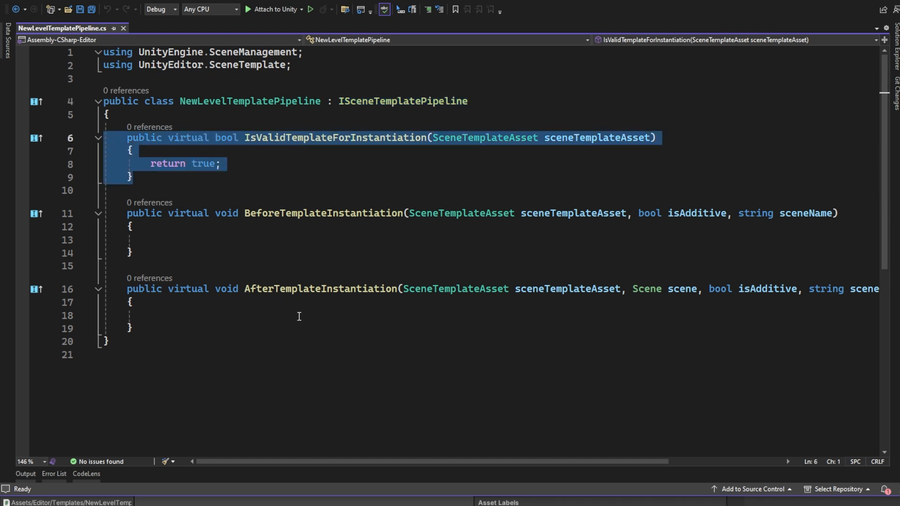
{"action": "left_click", "coordinate": [165, 254]}
{"action": "left_click_drag", "start_coordinate": [165, 254], "coordinate": [114, 213]}
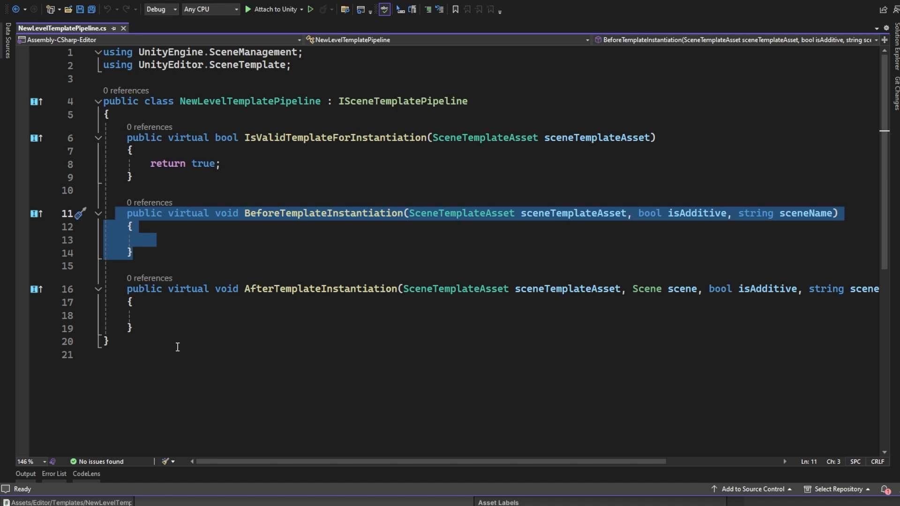
{"action": "left_click_drag", "start_coordinate": [159, 329], "coordinate": [114, 288]}
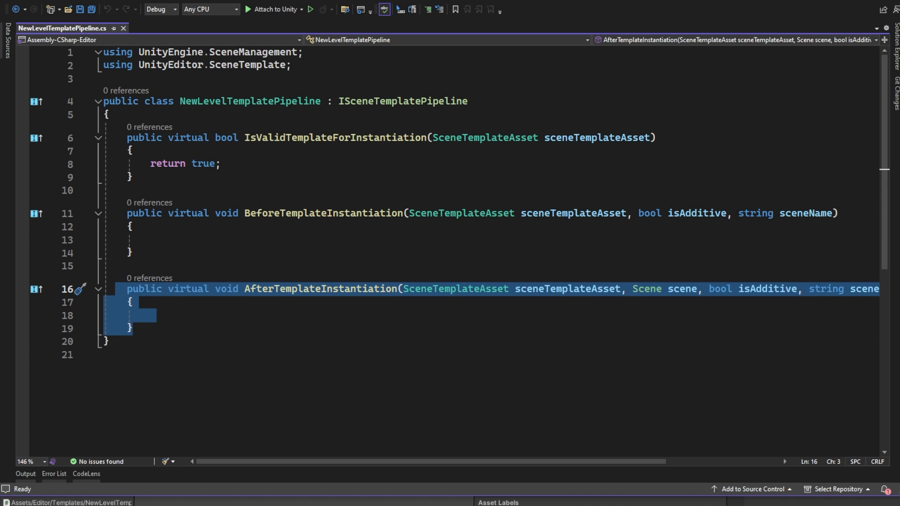
In AfterTemplateInstantiation, add a commented EditorUtility.DisplayDialog check ("Save", "Save the scene", "Yes", "No") that returns if saving is declined.
{"action": "left_click", "coordinate": [199, 310]}
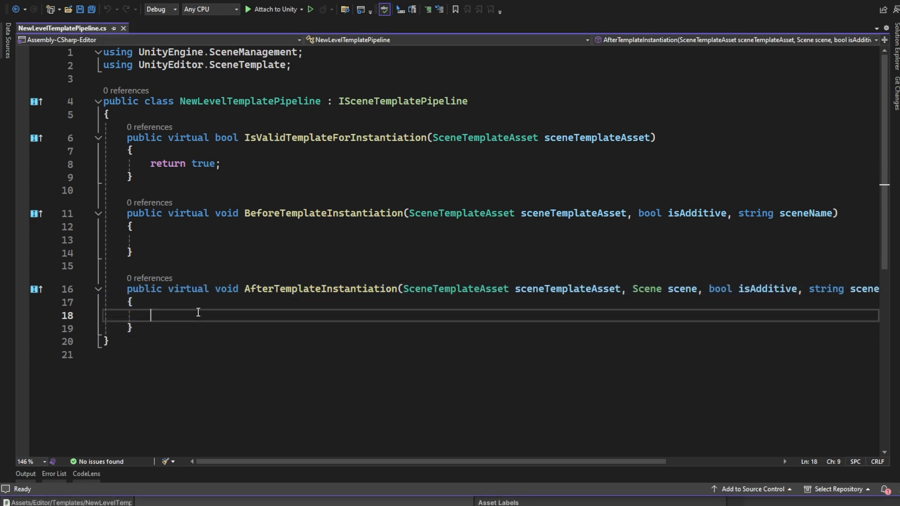
{"action": "type", "text": "// check if user wishes to save scene if (!EditorUtility.DisplayDialog(\"Save\", \"Save the scene\", \"Yes\", \"No\")) return;"}
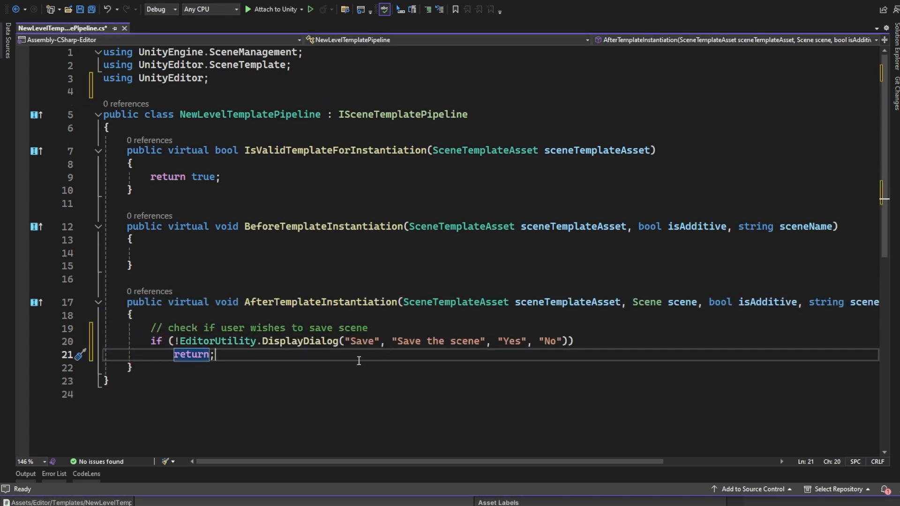
{"action": "key", "text": "Return"}
{"action": "key", "text": "Return"}
{"action": "key", "text": "Return"}
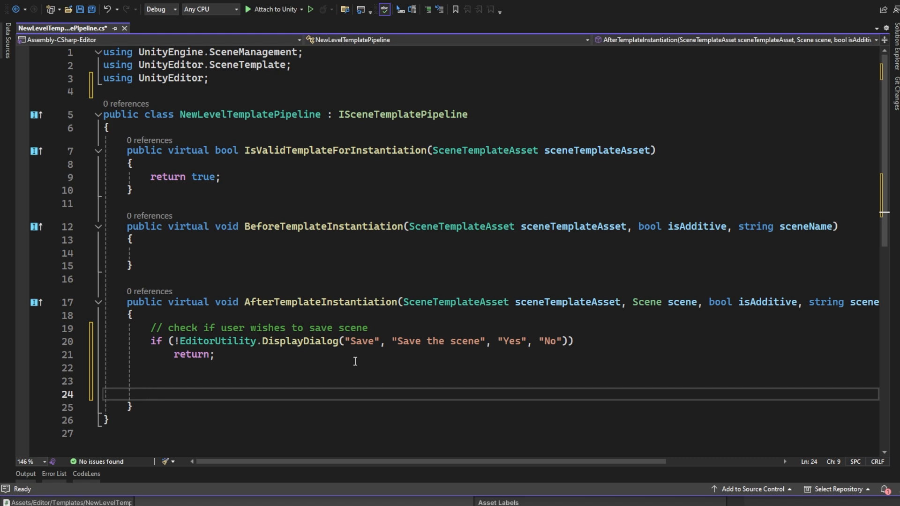
Add a "Save Scene As" SaveFilePanel call for Assets/Scenes with scene.name and the "unity" extension, returning when path is null or empty.
{"action": "scroll", "coordinate": [355, 361], "scroll_direction": "down", "scroll_amount": 4}
{"action": "type", "text": "// Show the Save File panel string path = EditorUtility.SaveFilePanel(\"Save Scene As\", \"Assets/Scenes\", scene.name, \"unity\");  // Check if a path was specified if (string.IsNullOrEmpty(path))     return;"}
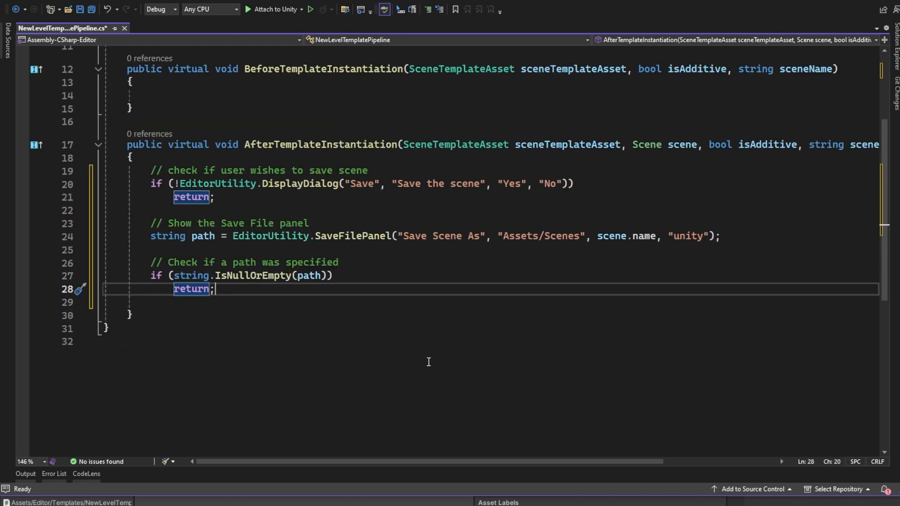
{"action": "key", "text": "Return"}
{"action": "key", "text": "Return"}
Add code that makes the path project-relative and saves the scene with EditorSceneManager.SaveScene(scene, path), followed by AssetDatabase.Refresh().
{"action": "type", "text": "// Make the path relative to the project folder and save it path = FileUtil.GetProjectRelativePath(path); EditorSceneManager.SaveScene(scene, path);"}
{"action": "scroll", "coordinate": [309, 348], "scroll_direction": "down", "scroll_amount": 2}
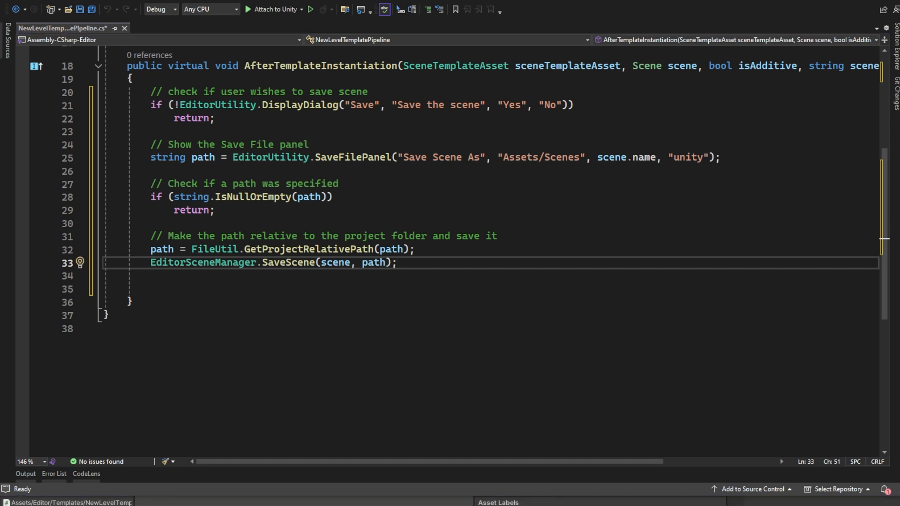
{"action": "left_click", "coordinate": [181, 281]}
{"action": "key", "text": "Return"}
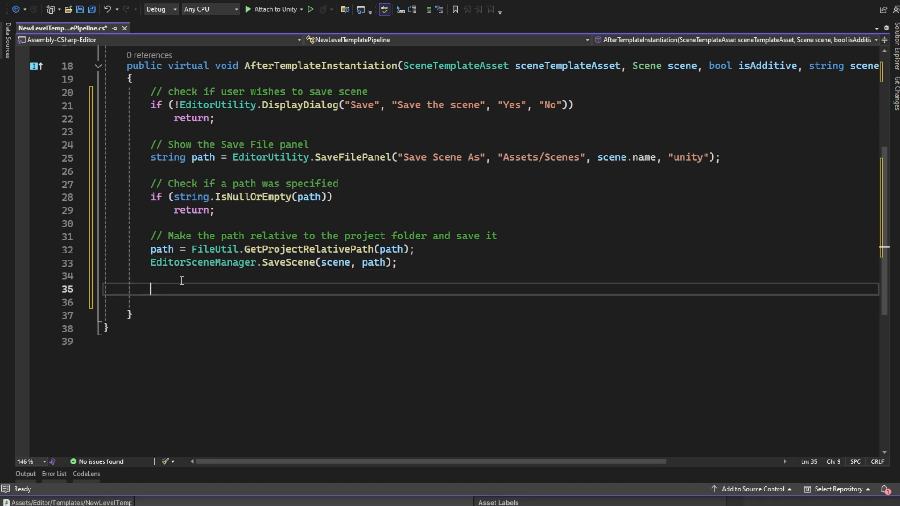
{"action": "type", "text": "AssetDatabase.Refresh();"}
{"action": "key", "text": "Return"}
{"action": "key", "text": "Return"}
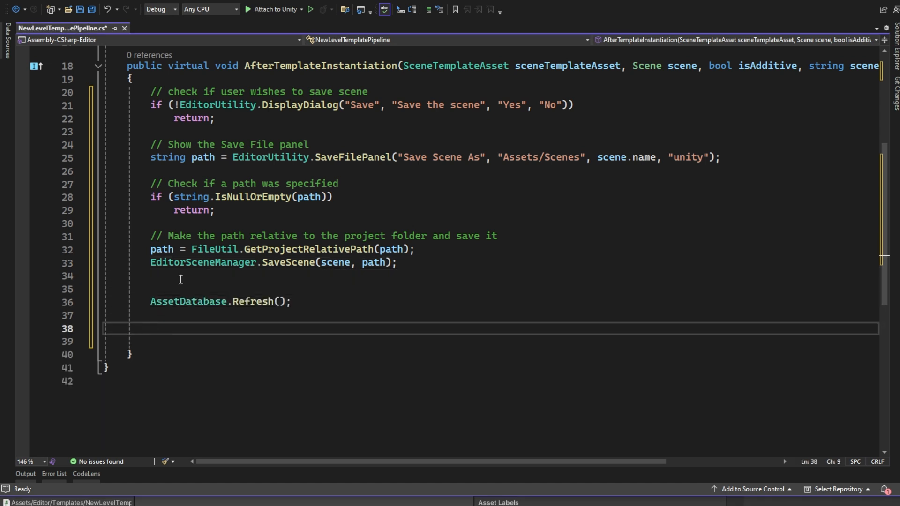
Add code that copies EditorBuildSettings.scenes into a scenes list, adds the new scene path as enabled, and assigns the array back.
{"action": "type", "text": "List<EditorBuildSettingsScene> scenes = new List<EditorBuildSettingsScene>(EditorBuildSettings.scenes);"}
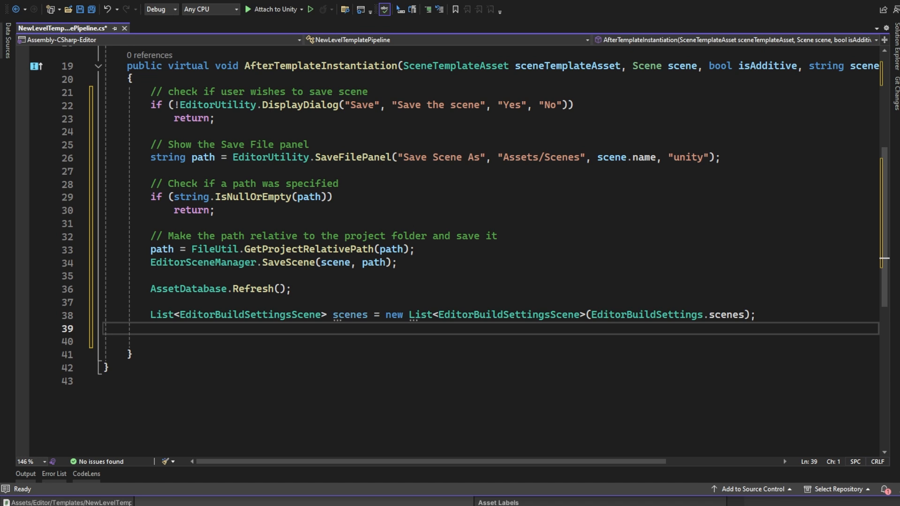
{"action": "left_click", "coordinate": [169, 325]}
{"action": "type", "text": "scenes.Add(new EditorBuildSettingsScene(path, true));"}
{"action": "type", "text": "EditorBuildSettings.scenes = scenes.ToArray();"}
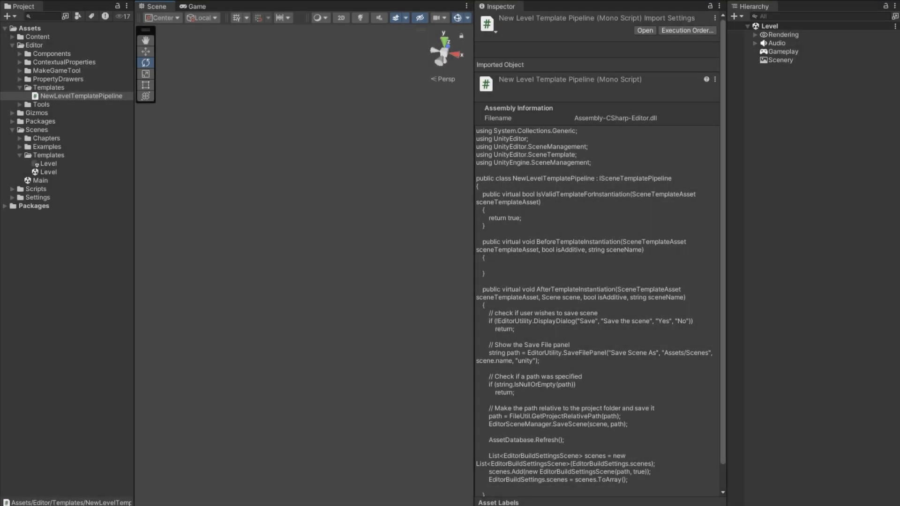
Switch to Unity, create a new scene from the Level template, and agree to save it.
{"action": "key", "text": "ctrl+n"}
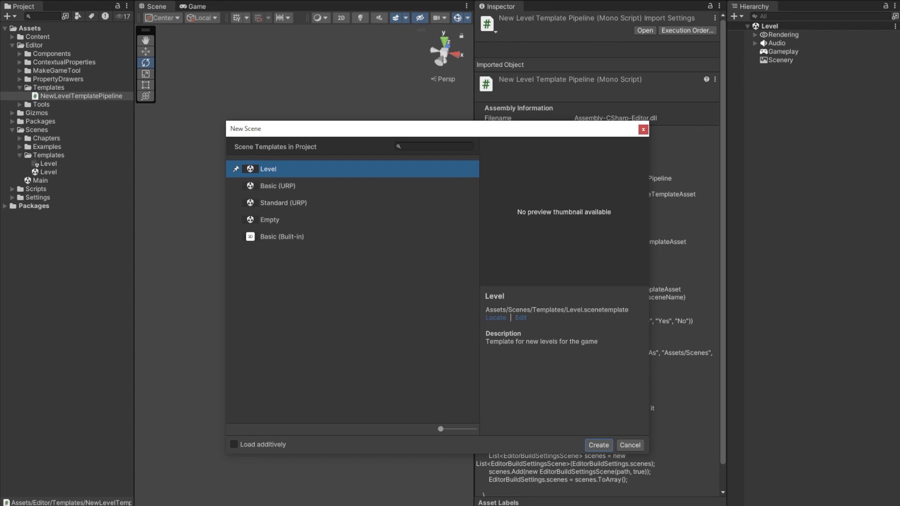
{"action": "left_click", "coordinate": [598, 445]}
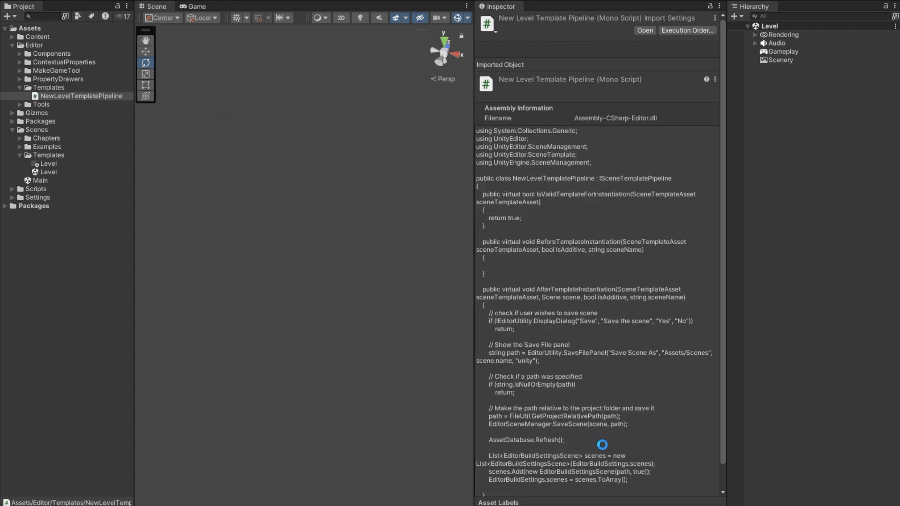
{"action": "left_click", "coordinate": [486, 262]}
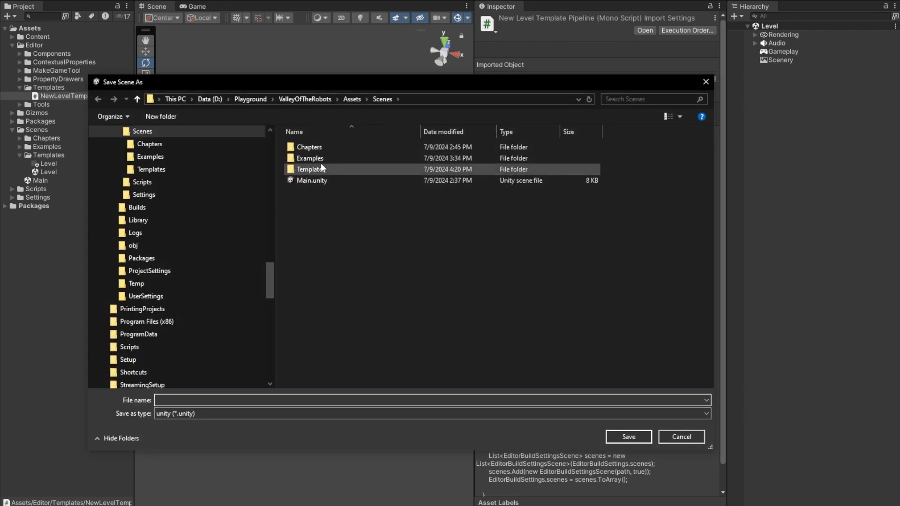
Create a Levels folder inside Assets/Scenes and open it as the save location.
{"action": "right_click", "coordinate": [326, 220]}
{"action": "left_click", "coordinate": [477, 358]}
{"action": "type", "text": "Levels"}
{"action": "key", "text": "Return"}
{"action": "double_click", "coordinate": [333, 168]}
Save the scene as Level1 in the Levels folder and open the build settings.
{"action": "left_click", "coordinate": [272, 397]}
{"action": "type", "text": "Level1"}
{"action": "key", "text": "Return"}
{"action": "key", "text": "ctrl+shift+b"}
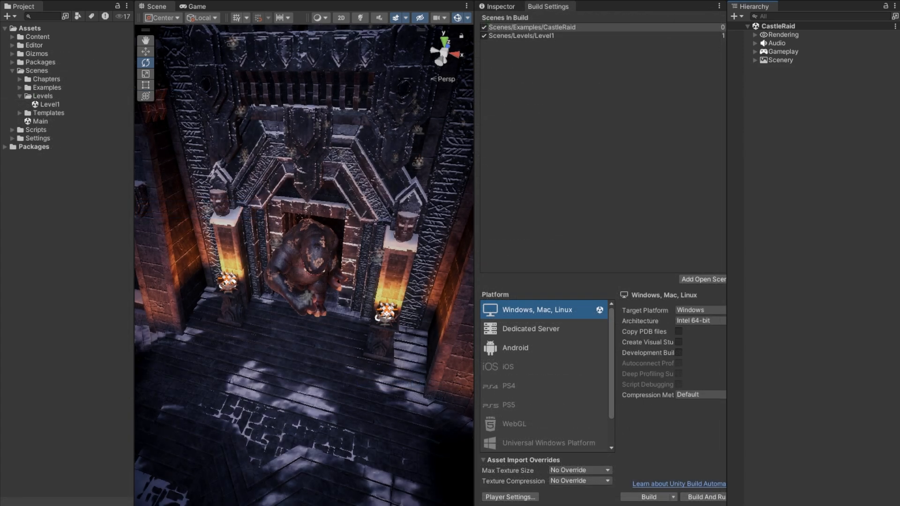
Create another scene from the Level template and save it as Level2 in the Levels folder.
{"action": "key", "text": "ctrl+n"}
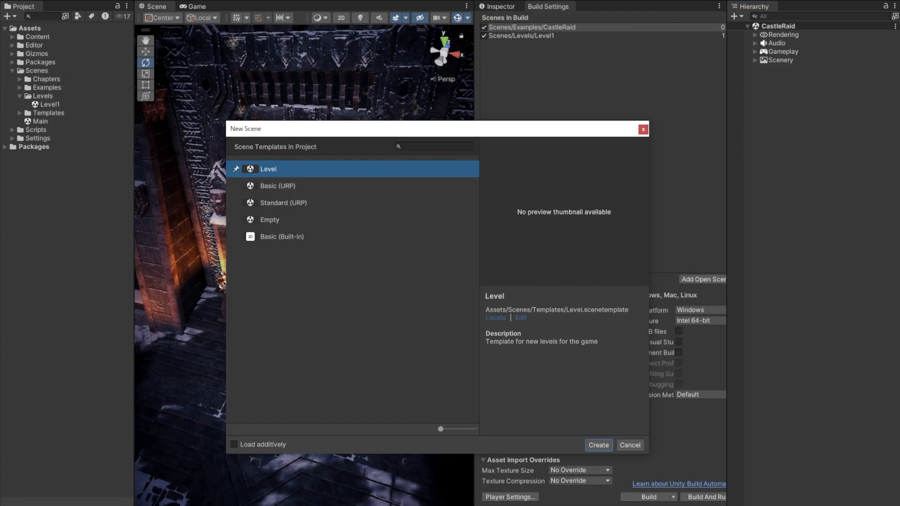
{"action": "left_click", "coordinate": [595, 445]}
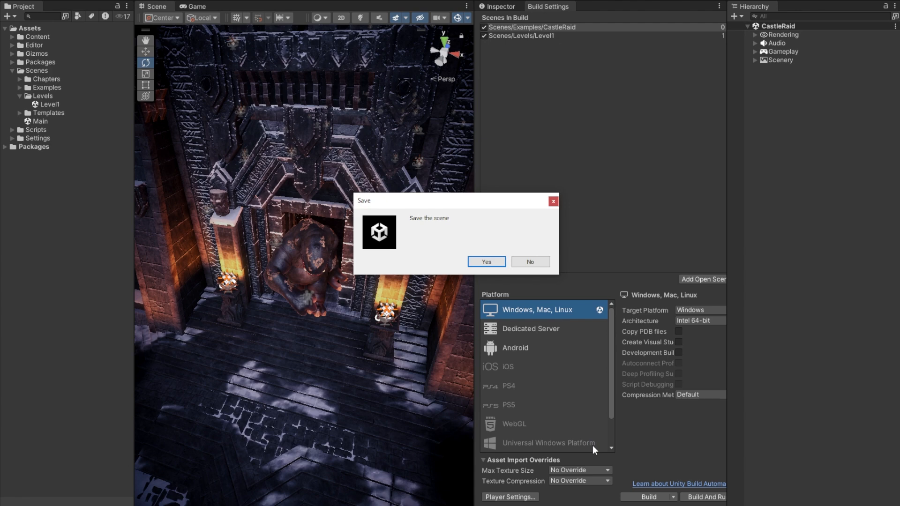
{"action": "left_click", "coordinate": [486, 262]}
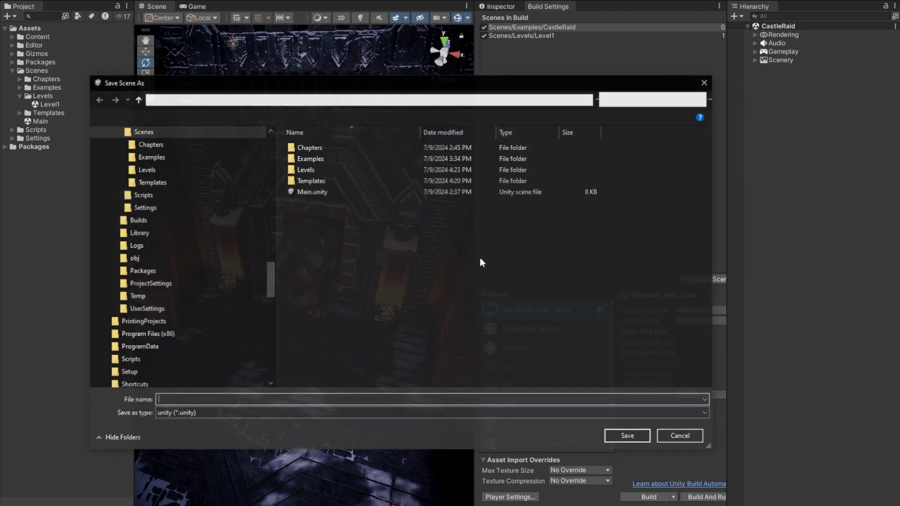
{"action": "double_click", "coordinate": [305, 169]}
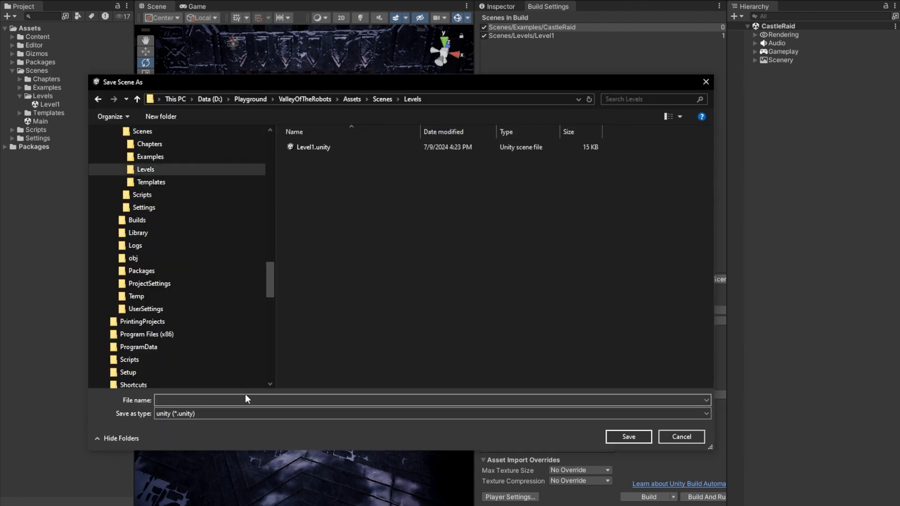
{"action": "type", "text": "Level2"}
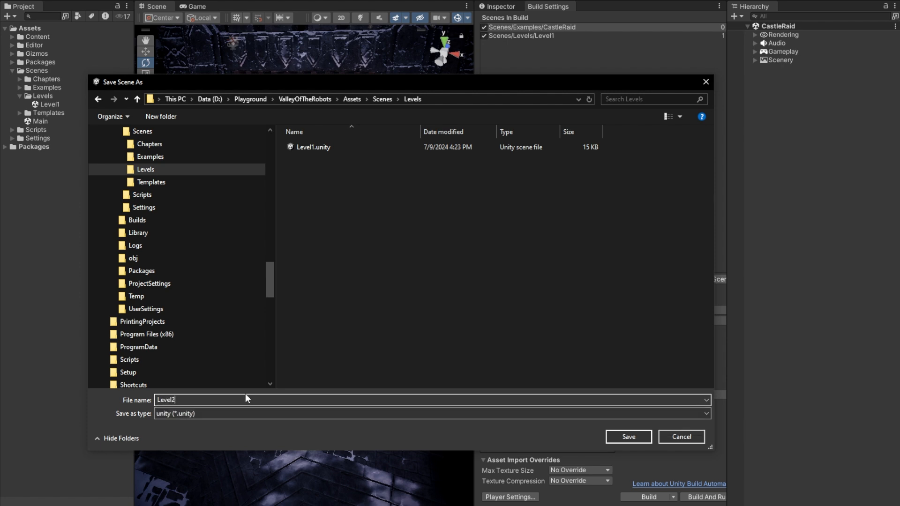
{"action": "key", "text": "Return"}
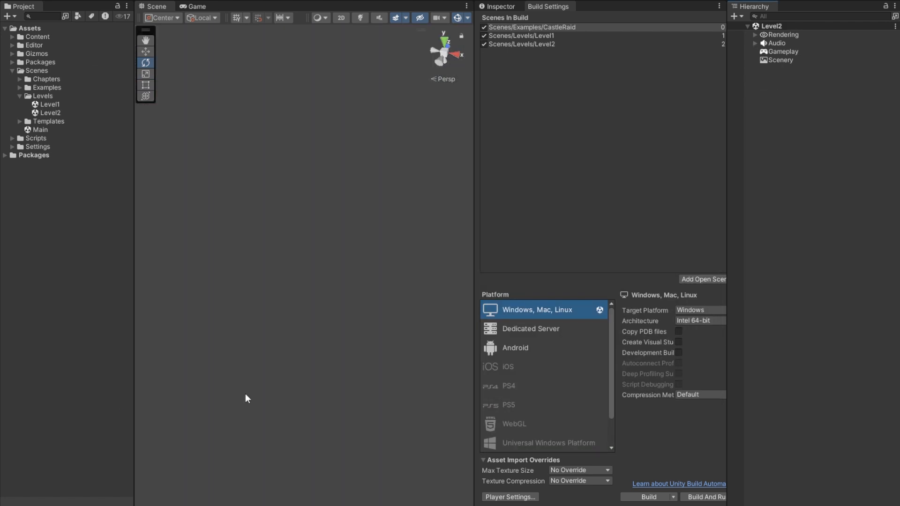